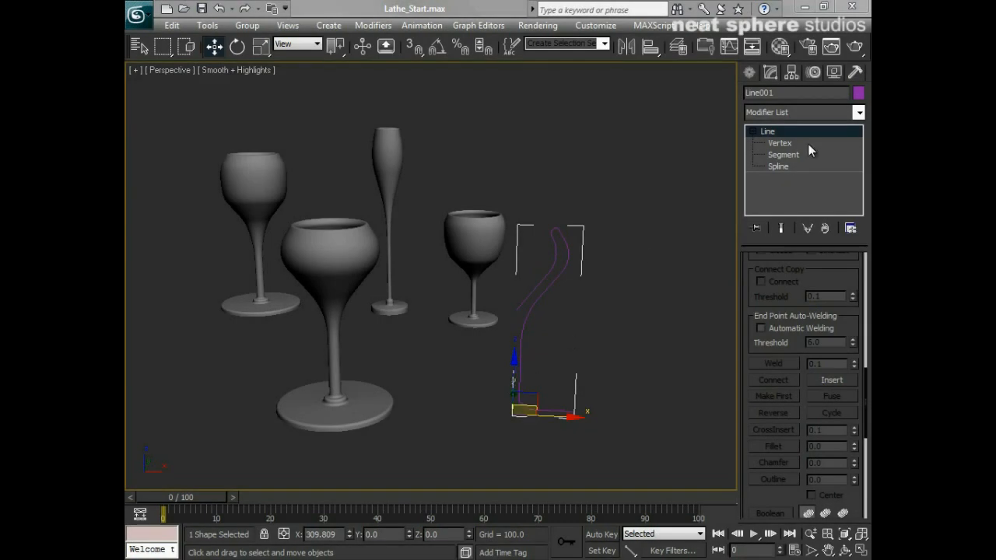
- Change the glass profile line's object colour to blue and deselect the line
{"action": "left_click", "coordinate": [858, 92]}
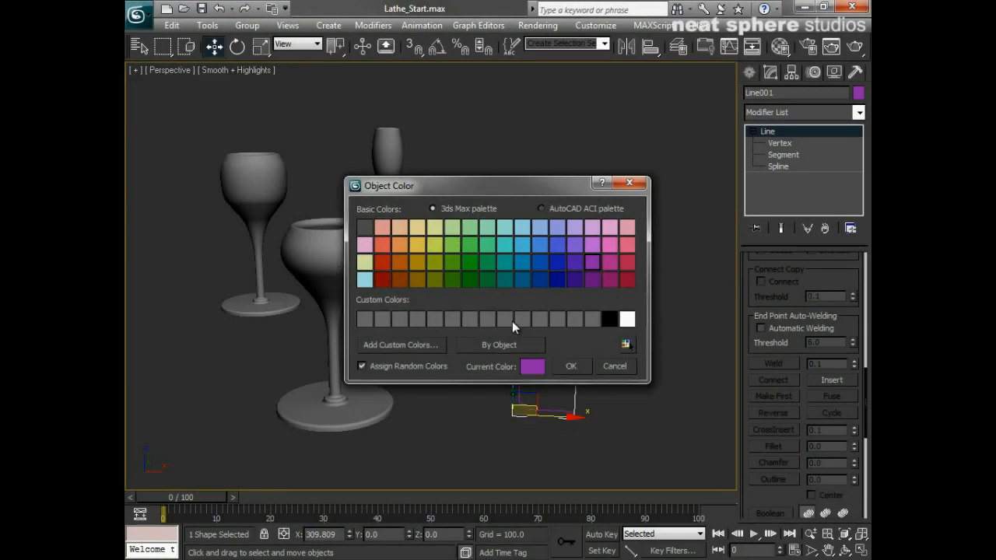
{"action": "left_click", "coordinate": [544, 247]}
{"action": "left_click", "coordinate": [579, 371]}
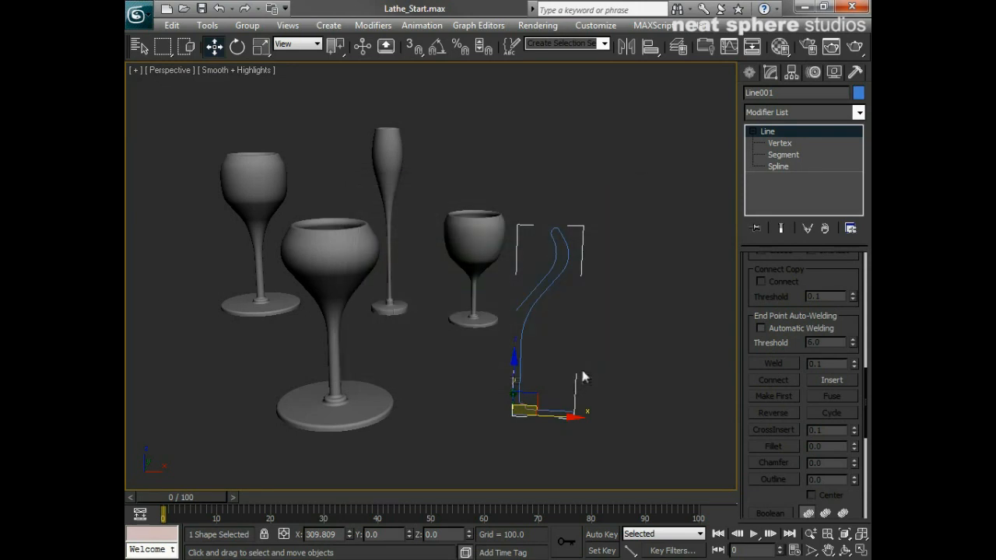
{"action": "middle_click_drag", "start_coordinate": [598, 333], "coordinate": [562, 234], "text": "alt"}
{"action": "left_click", "coordinate": [582, 392]}
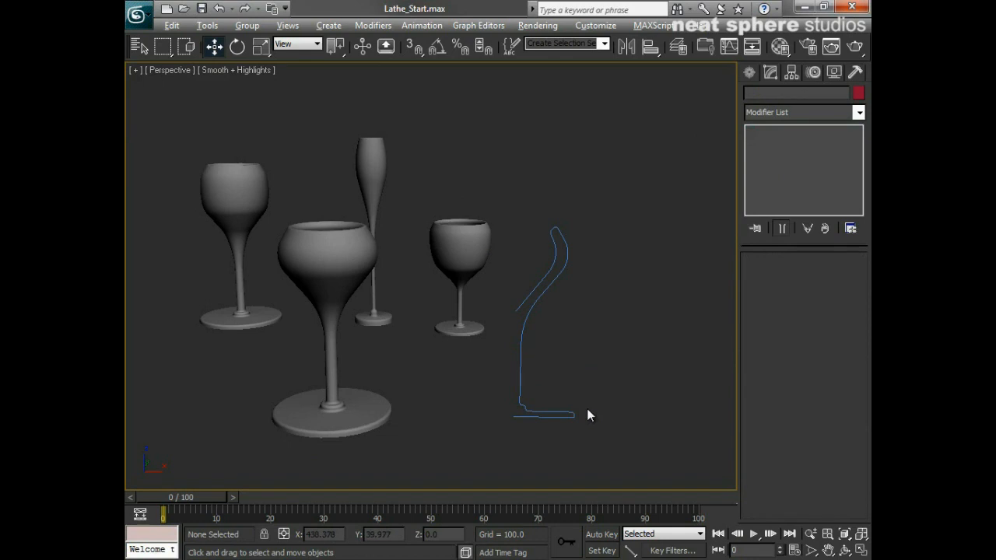
- Examine the profile line beside the finished glasses in the Front and Perspective views
{"action": "key", "text": "alt+w"}
{"action": "left_click", "coordinate": [664, 237]}
{"action": "middle_click_drag", "start_coordinate": [679, 232], "coordinate": [554, 228]}
{"action": "scroll", "coordinate": [517, 232], "scroll_direction": "up", "scroll_amount": 2}
{"action": "scroll", "coordinate": [516, 228], "scroll_direction": "down", "scroll_amount": 2}
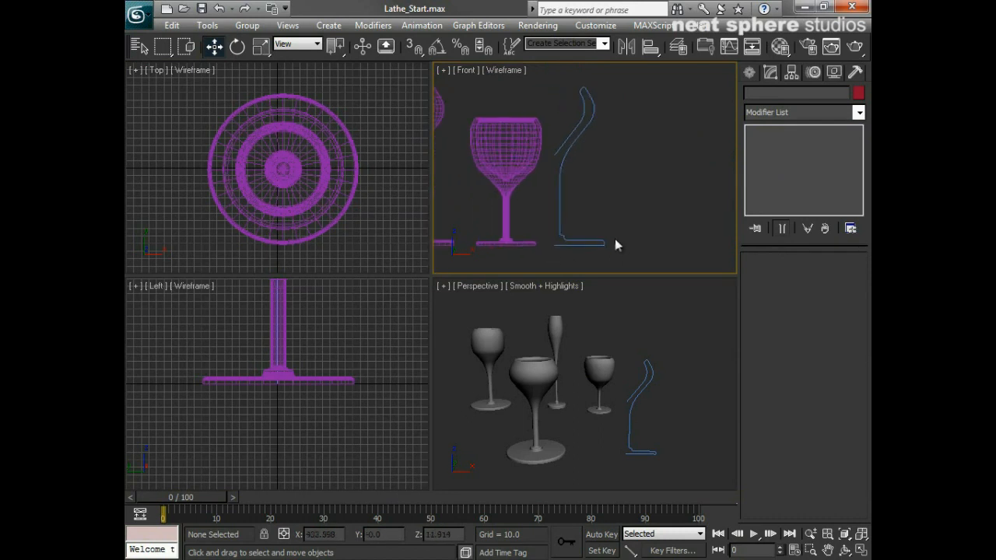
{"action": "left_click", "coordinate": [607, 374]}
{"action": "key", "text": "alt+w"}
{"action": "middle_click_drag", "start_coordinate": [591, 371], "coordinate": [468, 372]}
{"action": "left_click", "coordinate": [364, 310]}
{"action": "middle_click_drag", "start_coordinate": [356, 374], "coordinate": [388, 386]}
{"action": "middle_click_drag", "start_coordinate": [447, 365], "coordinate": [512, 368], "text": "alt"}
{"action": "left_click", "coordinate": [512, 367]}
{"action": "middle_click_drag", "start_coordinate": [532, 309], "coordinate": [487, 390]}
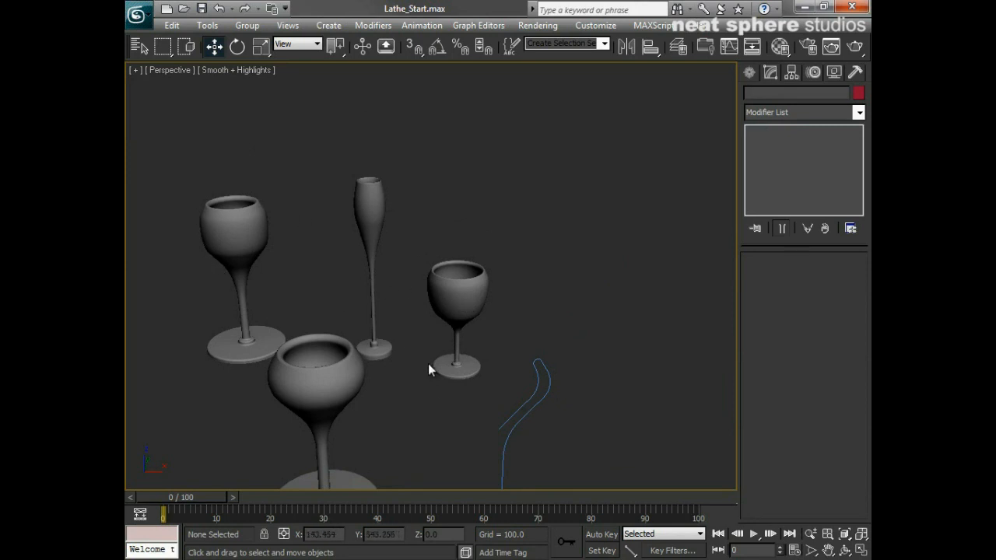
{"action": "middle_click_drag", "start_coordinate": [451, 441], "coordinate": [422, 333]}
- Select the profile line, show its vertices, examine their placement from base to rim in the Front view, and leave vertex editing
{"action": "left_click", "coordinate": [458, 328]}
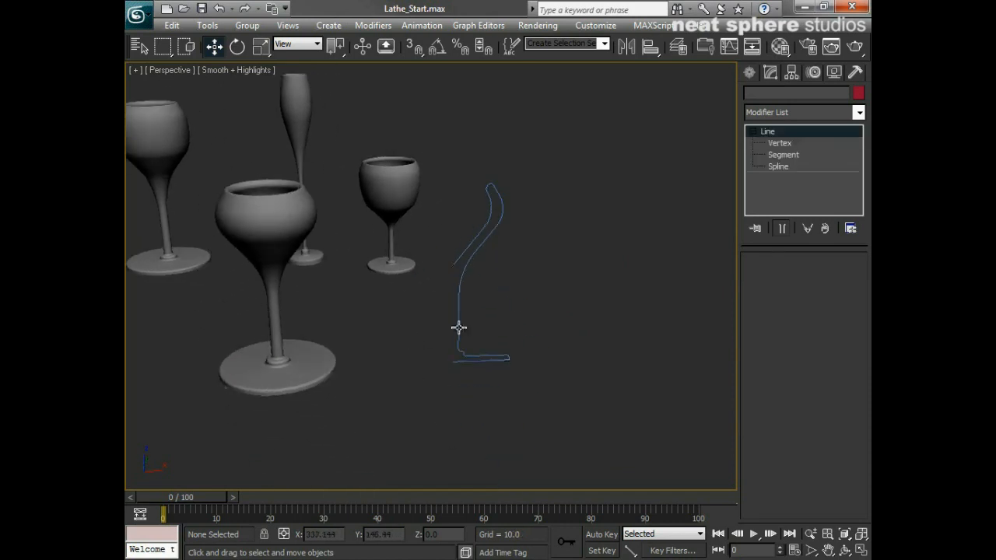
{"action": "scroll", "coordinate": [500, 366], "scroll_direction": "up", "scroll_amount": 4}
{"action": "middle_click_drag", "start_coordinate": [496, 339], "coordinate": [486, 355]}
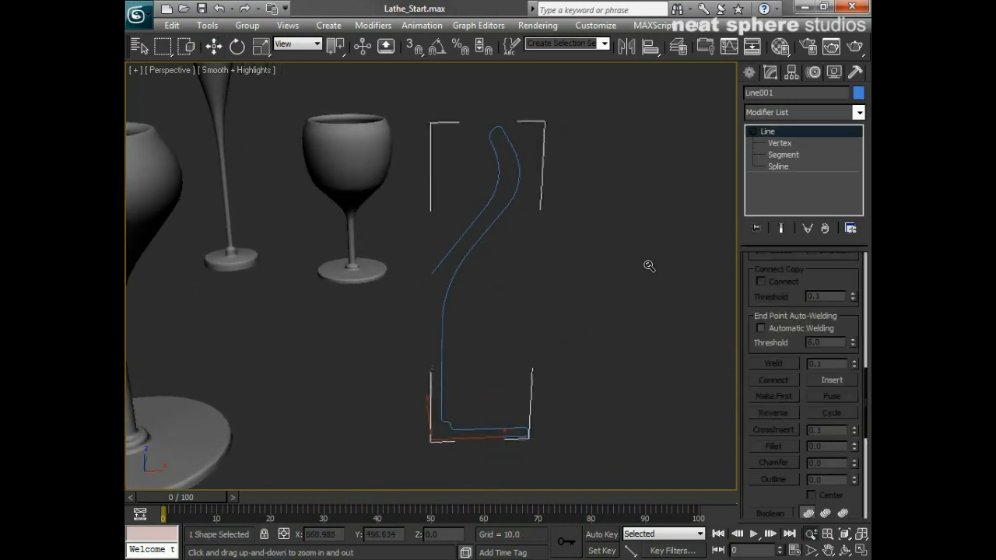
{"action": "left_click", "coordinate": [774, 142]}
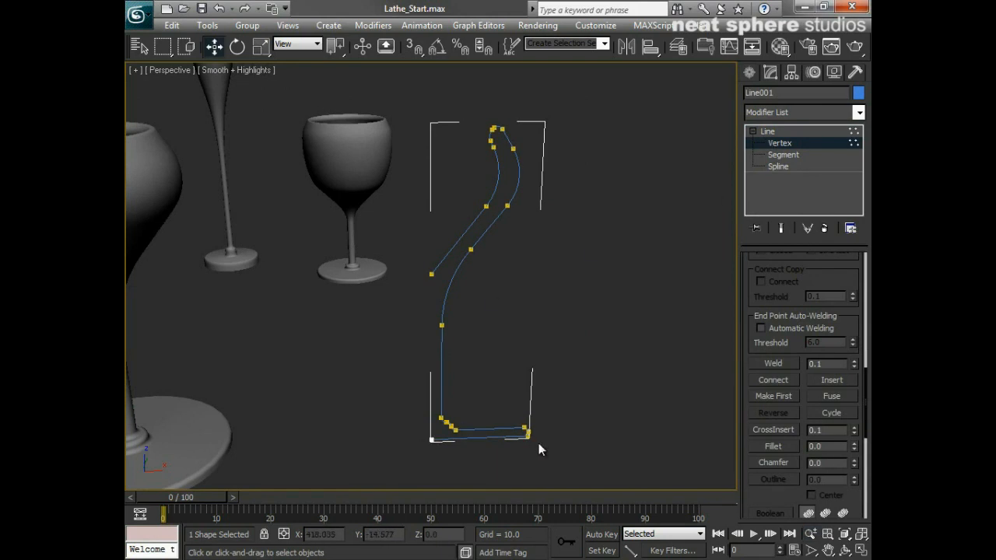
{"action": "key", "text": "alt+w"}
{"action": "left_click", "coordinate": [599, 217]}
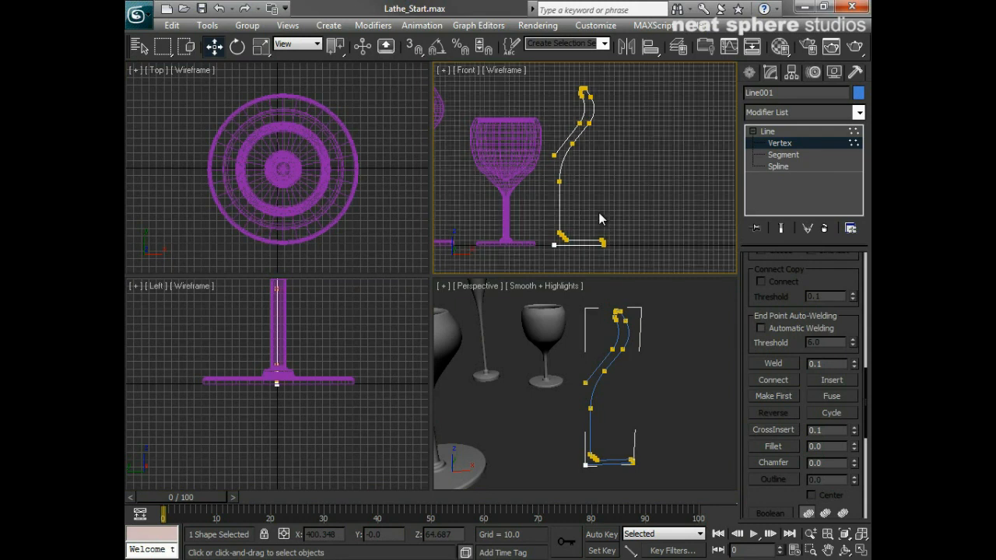
{"action": "key", "text": "alt+w"}
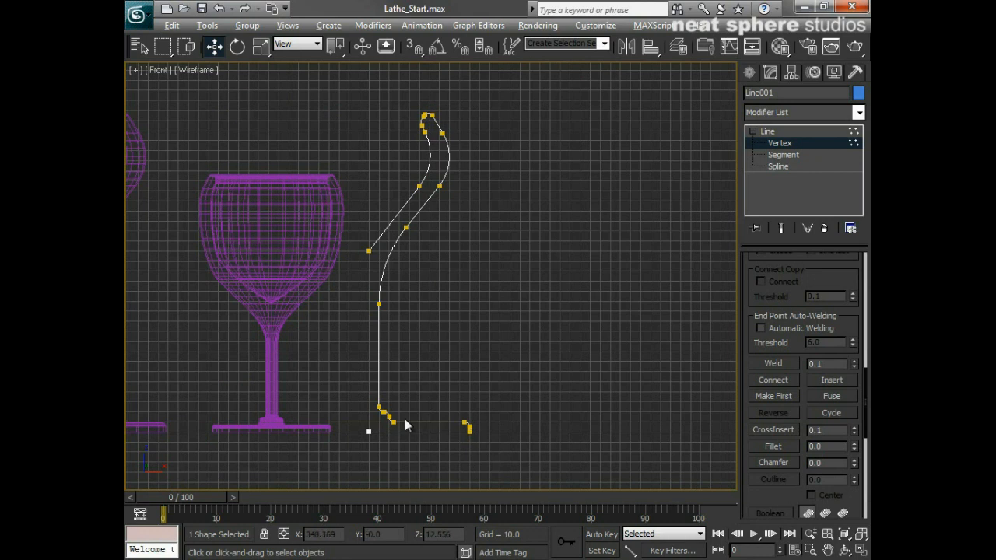
{"action": "middle_click_drag", "start_coordinate": [465, 418], "coordinate": [429, 167]}
{"action": "scroll", "coordinate": [458, 370], "scroll_direction": "up", "scroll_amount": 8}
{"action": "middle_click_drag", "start_coordinate": [277, 387], "coordinate": [474, 387]}
{"action": "middle_click_drag", "start_coordinate": [311, 373], "coordinate": [346, 382]}
{"action": "scroll", "coordinate": [392, 270], "scroll_direction": "down", "scroll_amount": 5}
{"action": "middle_click_drag", "start_coordinate": [474, 149], "coordinate": [464, 442]}
{"action": "middle_click_drag", "start_coordinate": [537, 209], "coordinate": [514, 261]}
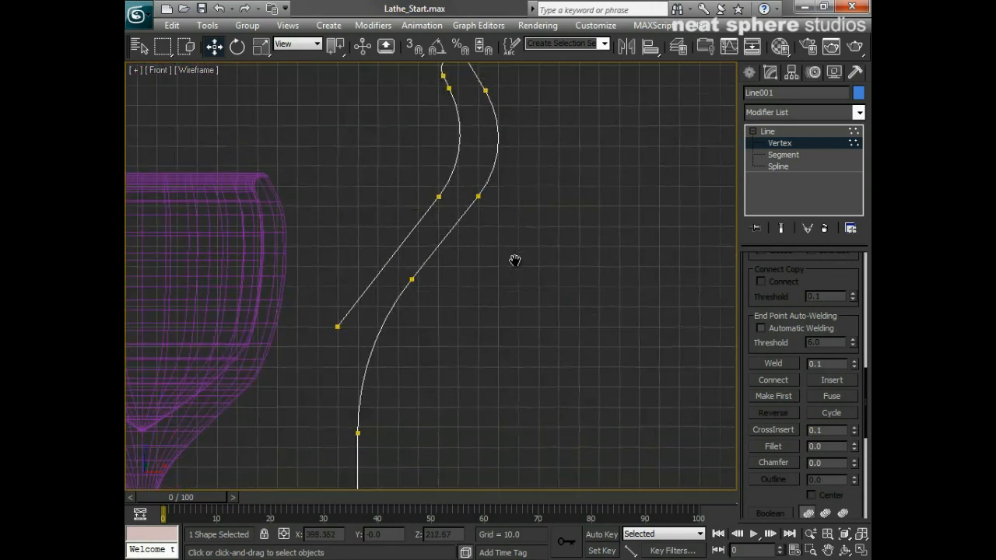
{"action": "scroll", "coordinate": [515, 261], "scroll_direction": "down", "scroll_amount": 5}
{"action": "left_click", "coordinate": [778, 143]}
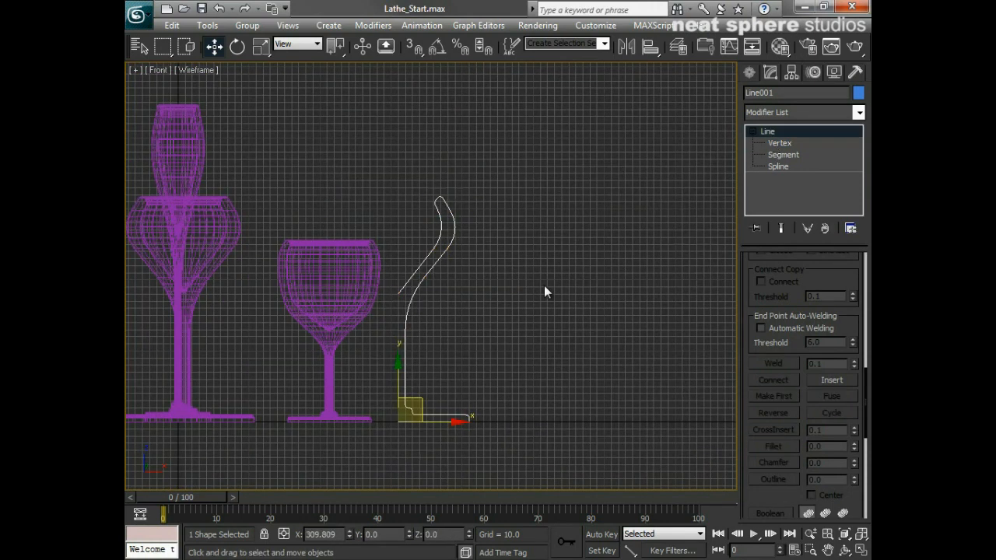
- Apply a Lathe modifier to the blue profile line in the Perspective view
{"action": "key", "text": "alt+w"}
{"action": "right_click", "coordinate": [529, 338]}
{"action": "key", "text": "alt+w"}
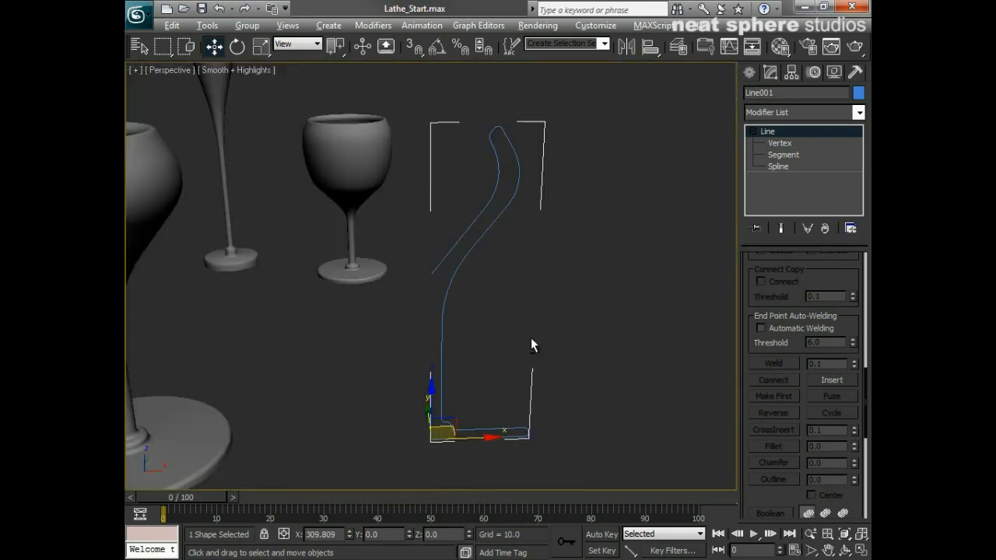
{"action": "middle_click_drag", "start_coordinate": [571, 255], "coordinate": [640, 240], "text": "ctrl+alt"}
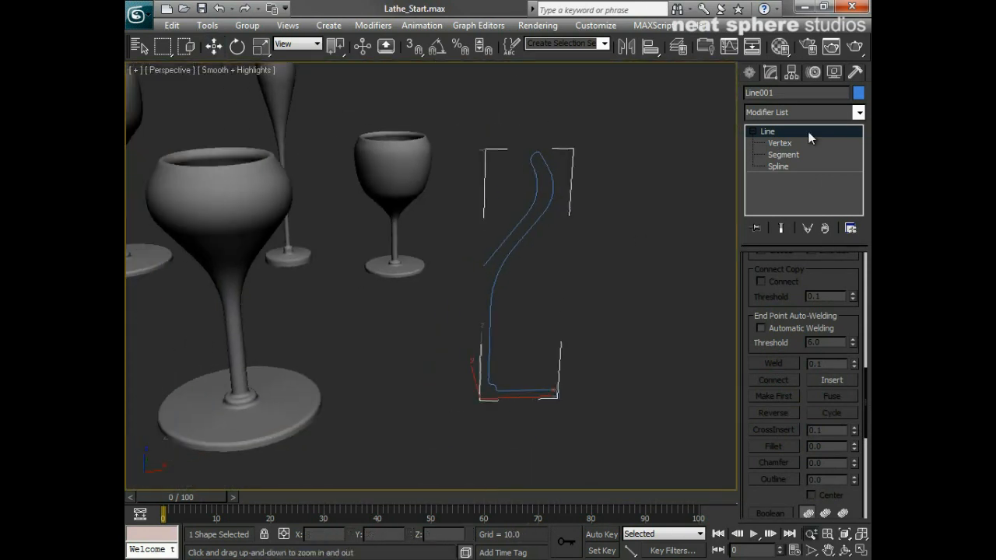
{"action": "left_click", "coordinate": [858, 112]}
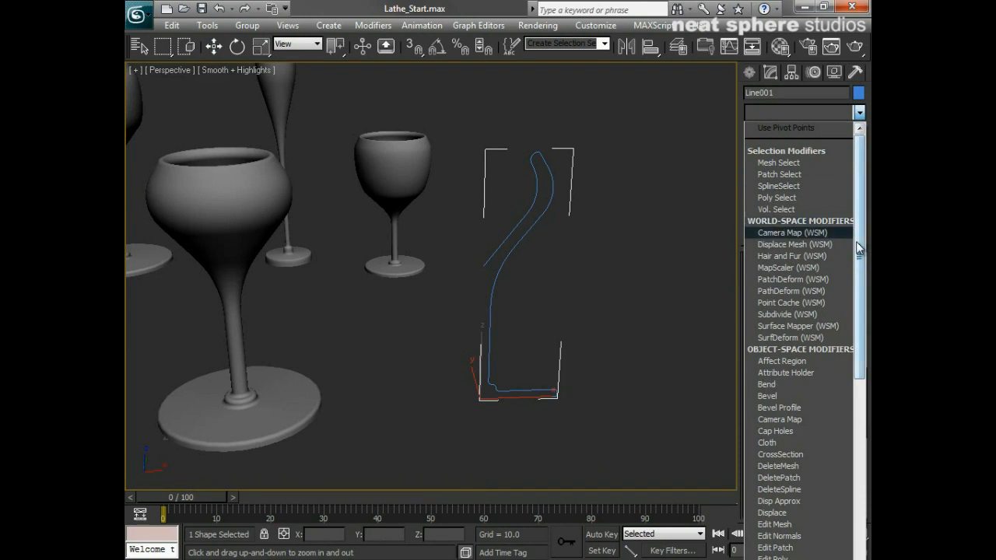
{"action": "left_click", "coordinate": [666, 242]}
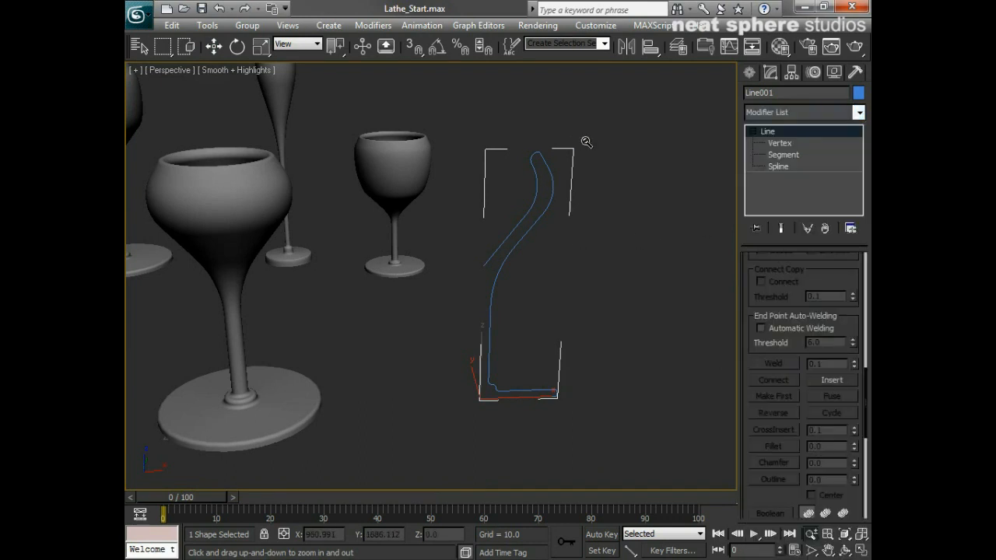
{"action": "left_click", "coordinate": [859, 113]}
{"action": "scroll", "coordinate": [805, 171], "scroll_direction": "down", "scroll_amount": 8}
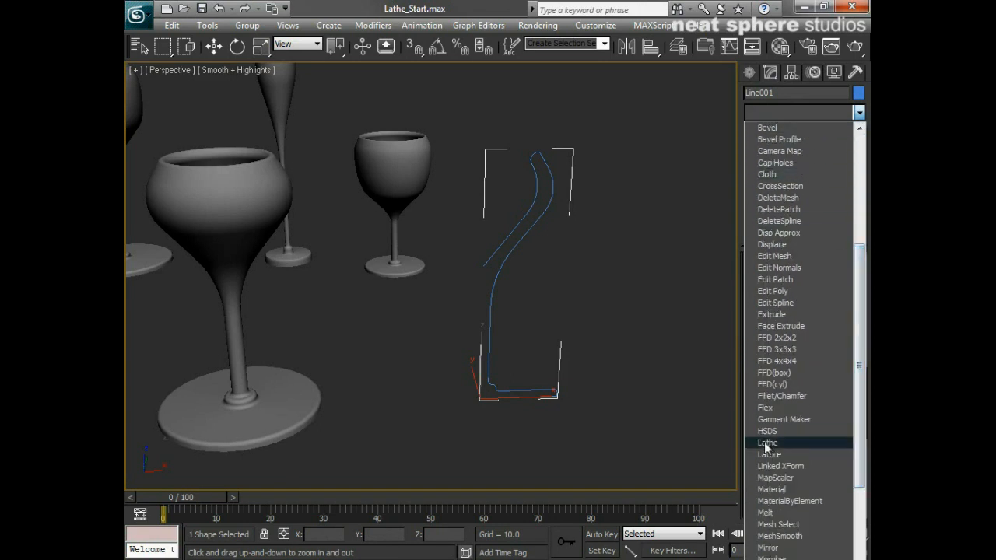
{"action": "left_click", "coordinate": [766, 443]}
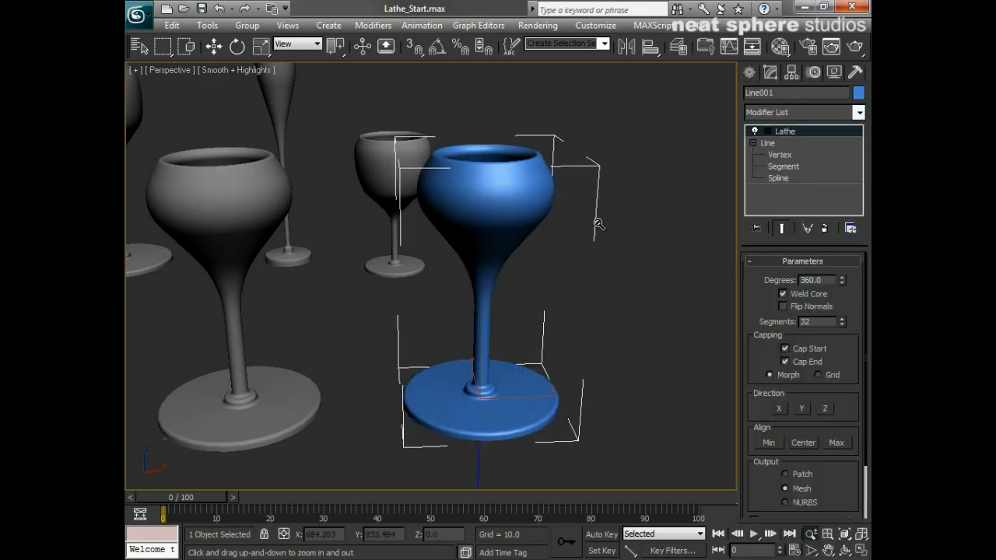
- Switch the Lathe's Weld Core off and back on while examining the centre of the bowl from above
{"action": "mouse_move", "coordinate": [591, 300]}
{"action": "middle_mouse_down", "text": "alt"}
{"action": "mouse_move", "coordinate": [596, 415]}
{"action": "mouse_move", "coordinate": [596, 296]}
{"action": "middle_mouse_up", "text": "alt"}
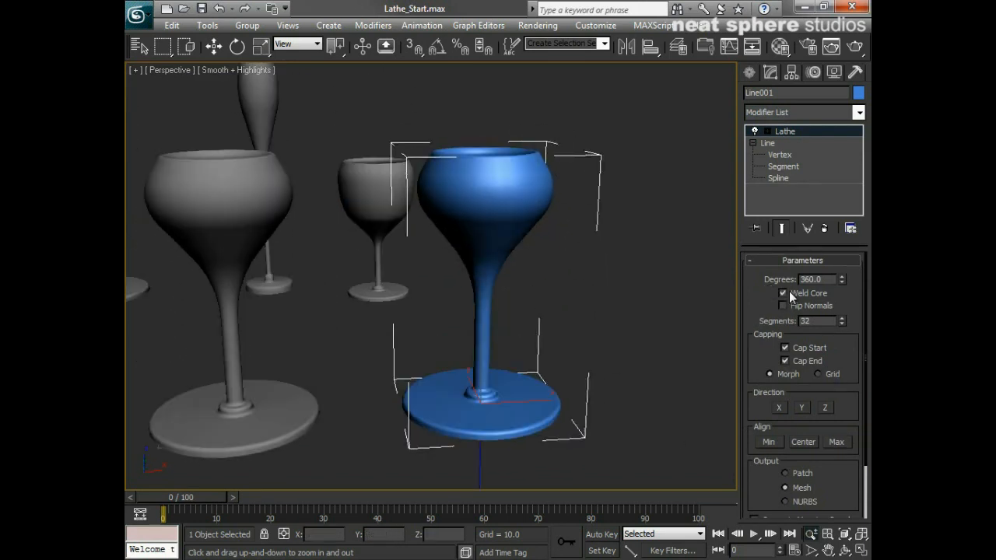
{"action": "middle_click_drag", "start_coordinate": [566, 299], "coordinate": [487, 312], "text": "alt"}
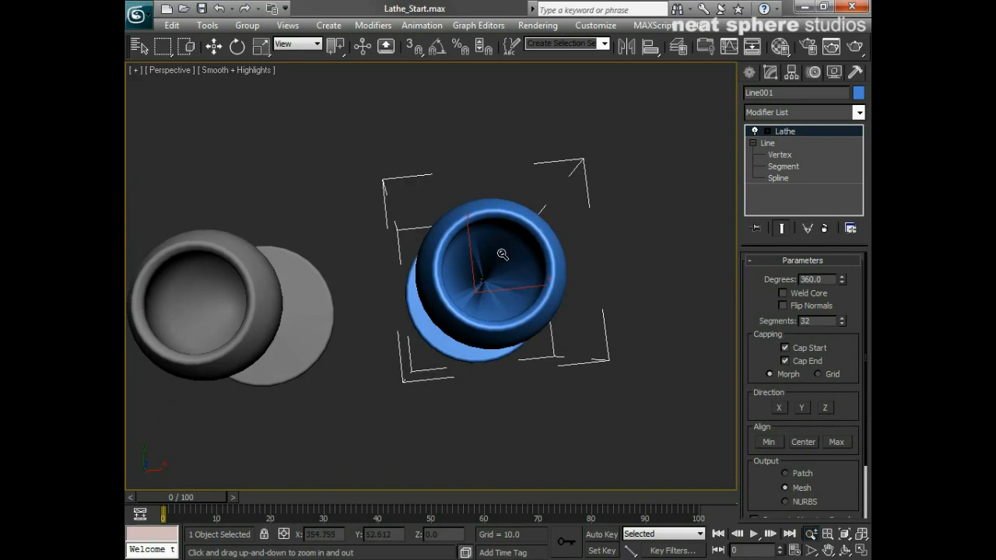
{"action": "left_click", "coordinate": [782, 294]}
{"action": "middle_click_drag", "start_coordinate": [663, 389], "coordinate": [691, 306], "text": "alt"}
- Switch Flip Normals on and back off while examining the lathed glass's surfaces
{"action": "left_click", "coordinate": [782, 305]}
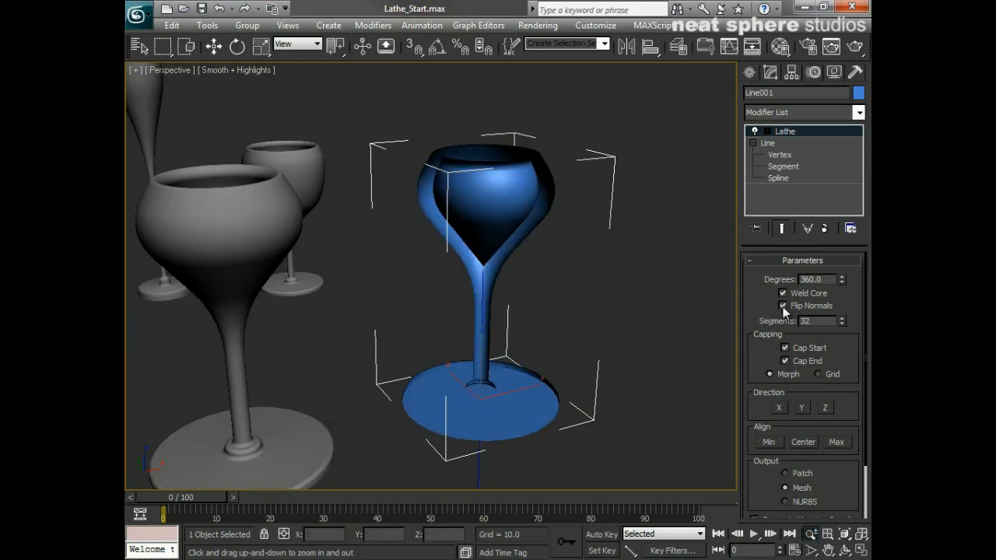
{"action": "middle_click_drag", "start_coordinate": [622, 371], "coordinate": [592, 383], "text": "alt"}
{"action": "left_click", "coordinate": [783, 306]}
{"action": "mouse_move", "coordinate": [578, 431]}
{"action": "middle_mouse_down", "text": "alt"}
{"action": "mouse_move", "coordinate": [582, 334]}
{"action": "mouse_move", "coordinate": [588, 444]}
{"action": "middle_mouse_up", "text": "alt"}
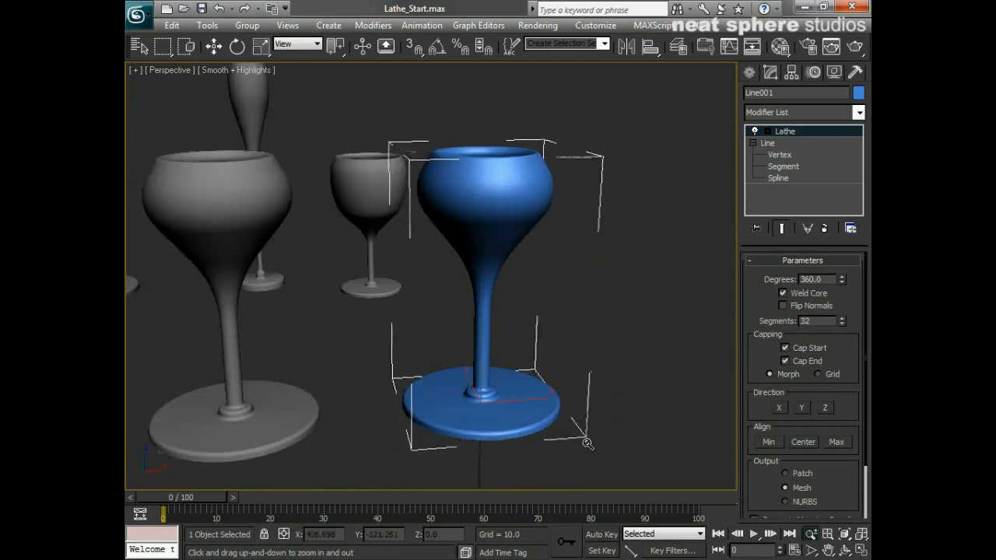
- Turn off Cap Start and Cap End on the Lathe and examine the closed glass
{"action": "left_click", "coordinate": [786, 348]}
{"action": "left_click", "coordinate": [784, 361]}
{"action": "middle_click_drag", "start_coordinate": [630, 354], "coordinate": [575, 387], "text": "alt"}
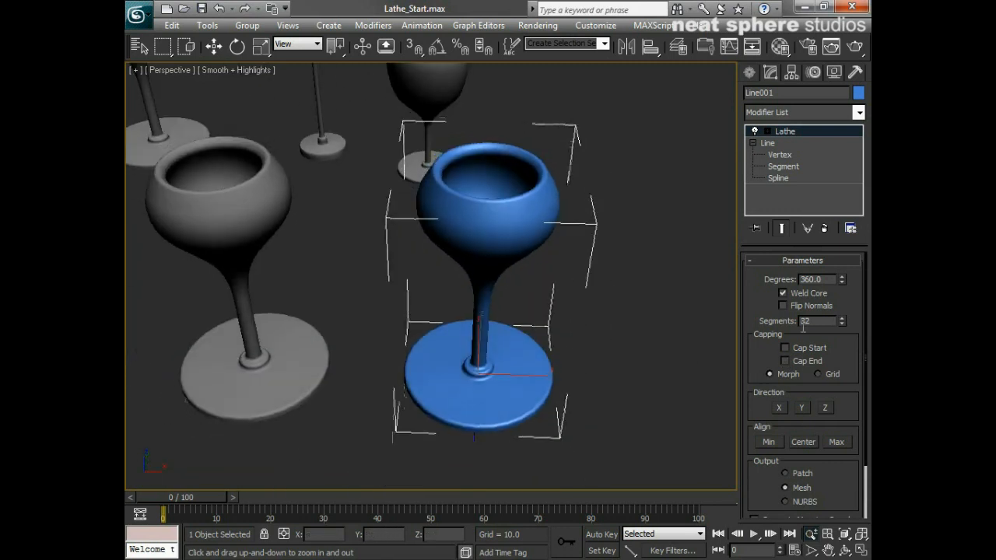
- Reduce the lathe sweep to 244.5 degrees with both caps enabled, examine the cut-open glass, and restore 360 degrees
{"action": "left_click_drag", "start_coordinate": [840, 282], "coordinate": [805, 451]}
{"action": "middle_click_drag", "start_coordinate": [602, 450], "coordinate": [595, 432], "text": "alt"}
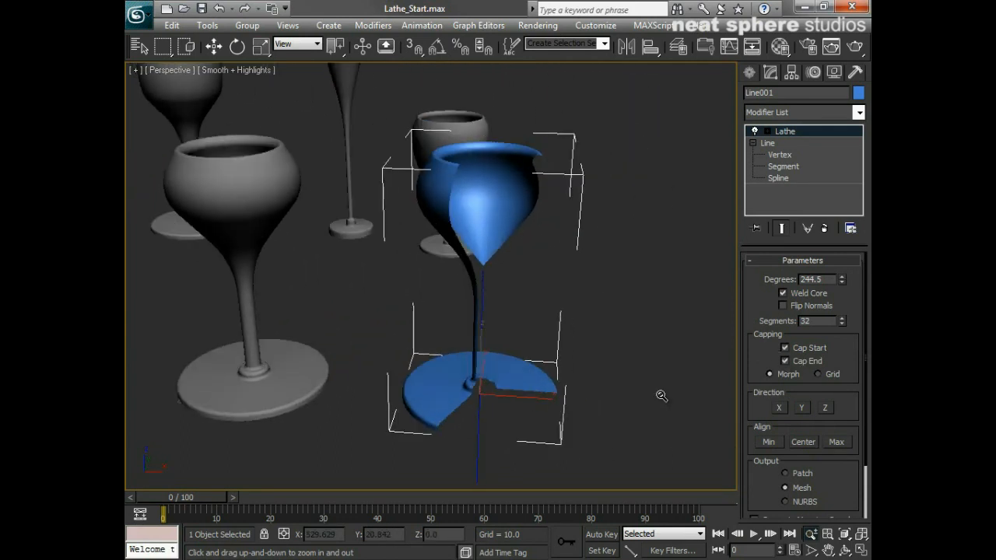
{"action": "mouse_move", "coordinate": [665, 411]}
{"action": "middle_mouse_down", "text": "alt"}
{"action": "mouse_move", "coordinate": [586, 410]}
{"action": "mouse_move", "coordinate": [658, 423]}
{"action": "middle_mouse_up", "text": "alt"}
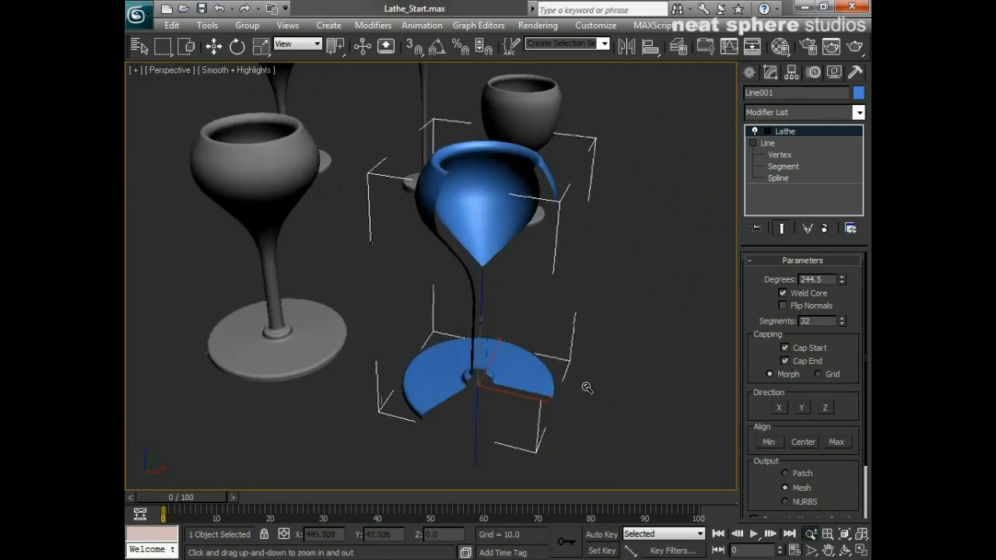
{"action": "left_click_drag", "start_coordinate": [589, 398], "coordinate": [586, 344]}
{"action": "middle_click_drag", "start_coordinate": [585, 413], "coordinate": [591, 345], "text": "alt"}
{"action": "middle_click_drag", "start_coordinate": [597, 304], "coordinate": [539, 378], "text": "alt"}
{"action": "scroll", "coordinate": [591, 371], "scroll_direction": "down", "scroll_amount": 2}
{"action": "middle_click_drag", "start_coordinate": [539, 257], "coordinate": [551, 290], "text": "alt"}
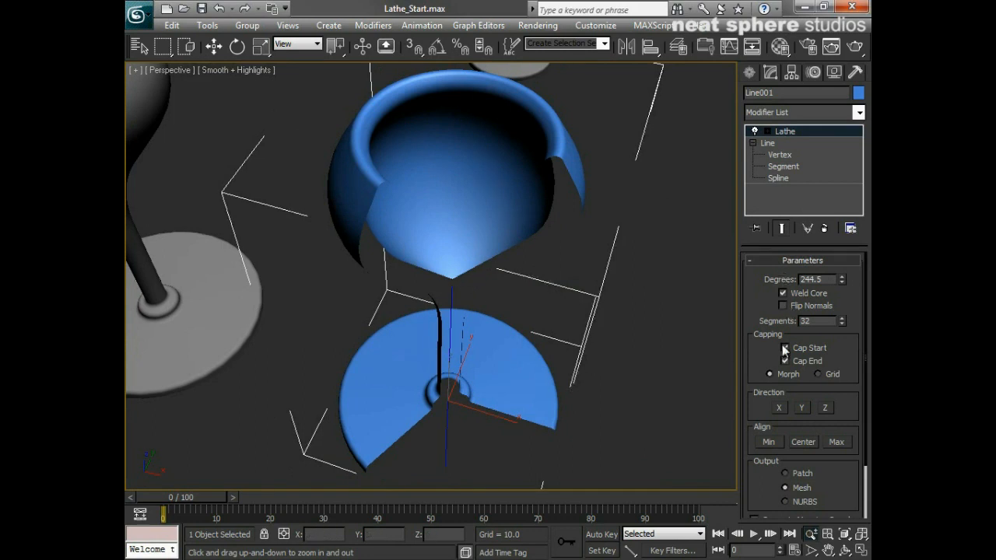
{"action": "left_click_drag", "start_coordinate": [843, 282], "coordinate": [843, 365]}
{"action": "left_click_drag", "start_coordinate": [768, 556], "coordinate": [737, 90]}
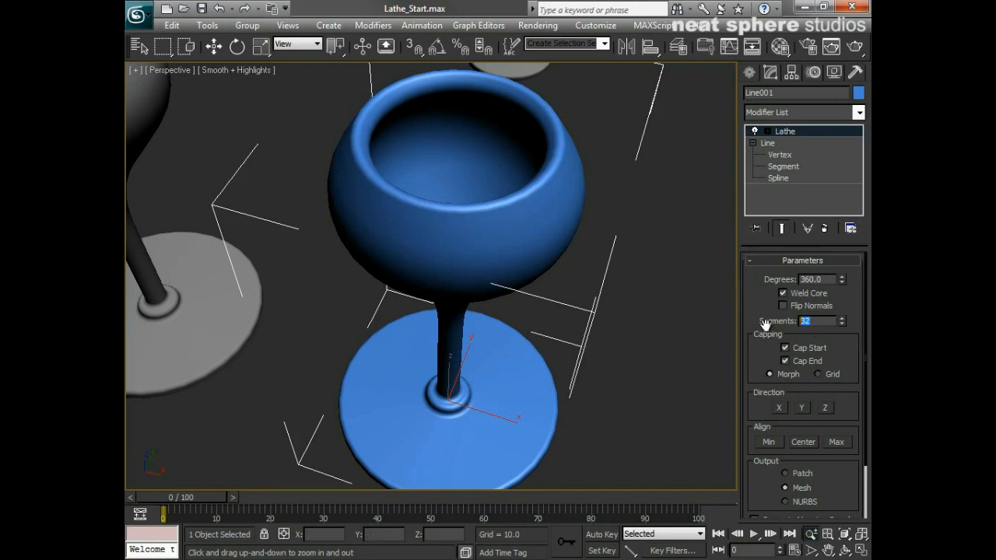
- Set the Lathe's segments to 8 and display edged faces in the Perspective view
{"action": "type", "text": "8"}
{"action": "key", "text": "Return"}
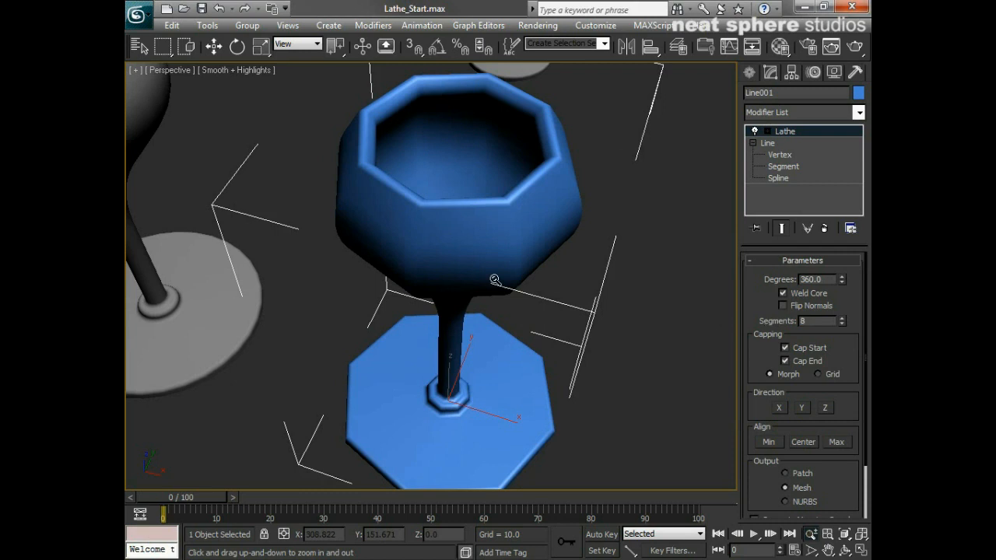
{"action": "key", "text": "F4"}
{"action": "mouse_move", "coordinate": [555, 326]}
{"action": "middle_mouse_down", "text": "alt"}
{"action": "mouse_move", "coordinate": [483, 273]}
{"action": "mouse_move", "coordinate": [558, 295]}
{"action": "mouse_move", "coordinate": [543, 313]}
{"action": "middle_mouse_up", "text": "alt"}
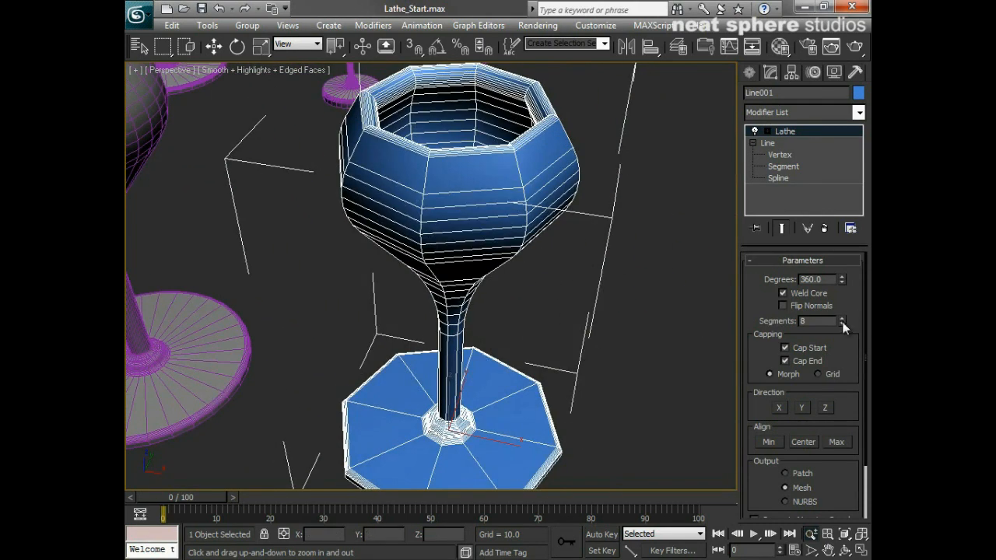
- Try the Lathe with 4 and 5 segments, examining the glass's shape from the side and above
{"action": "left_click_drag", "start_coordinate": [844, 325], "coordinate": [844, 330]}
{"action": "middle_click_drag", "start_coordinate": [593, 342], "coordinate": [724, 329], "text": "alt"}
{"action": "left_click", "coordinate": [843, 320]}
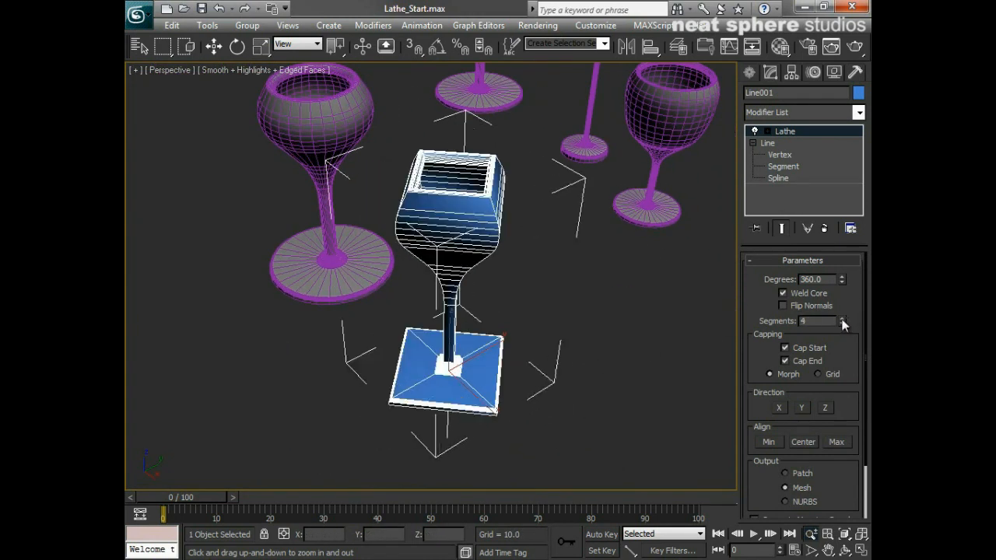
{"action": "middle_click_drag", "start_coordinate": [595, 318], "coordinate": [684, 291], "text": "alt"}
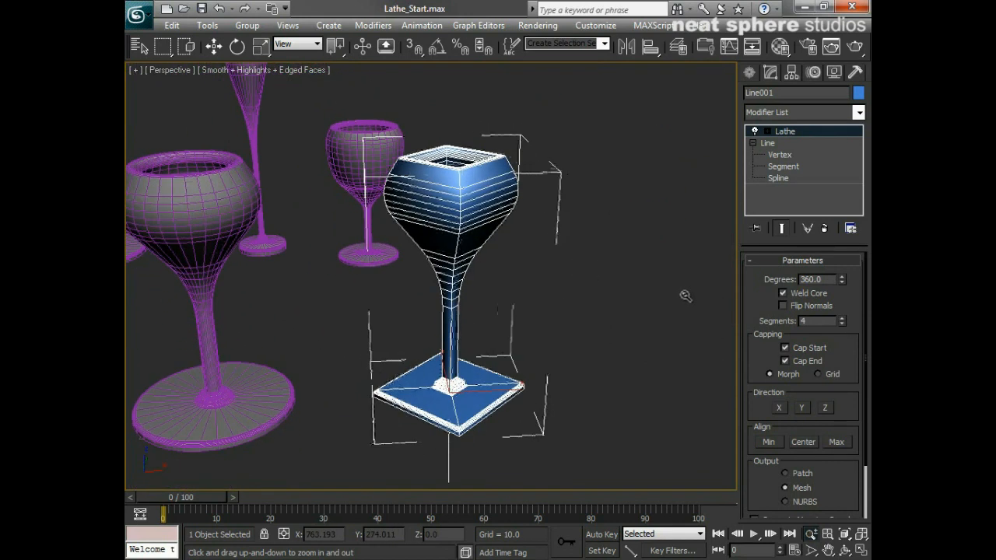
{"action": "left_click", "coordinate": [840, 318]}
{"action": "middle_click_drag", "start_coordinate": [606, 303], "coordinate": [604, 363], "text": "alt"}
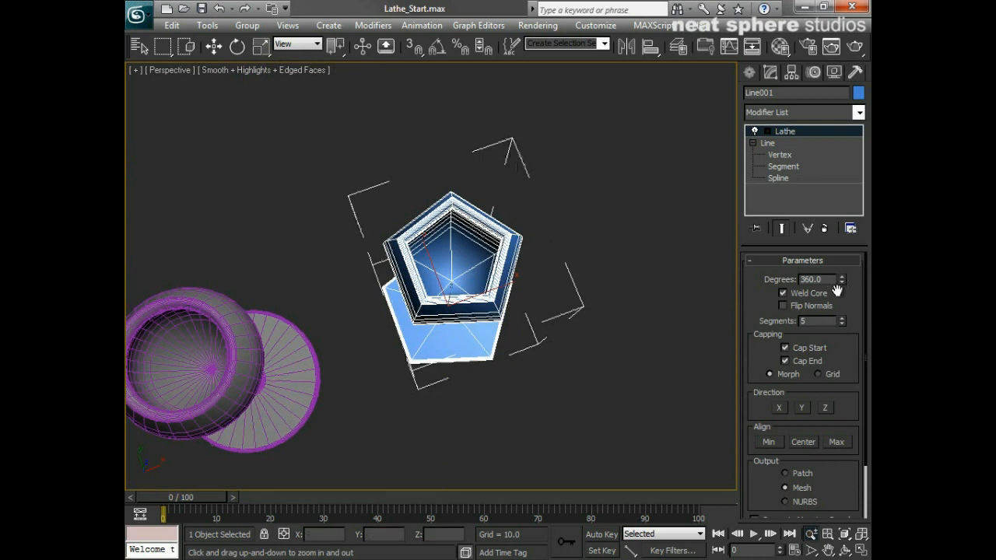
- Raise the Lathe's segments to 37 and check the glass from the side and above
{"action": "left_click_drag", "start_coordinate": [842, 319], "coordinate": [842, 320]}
{"action": "middle_click_drag", "start_coordinate": [569, 373], "coordinate": [581, 341], "text": "alt"}
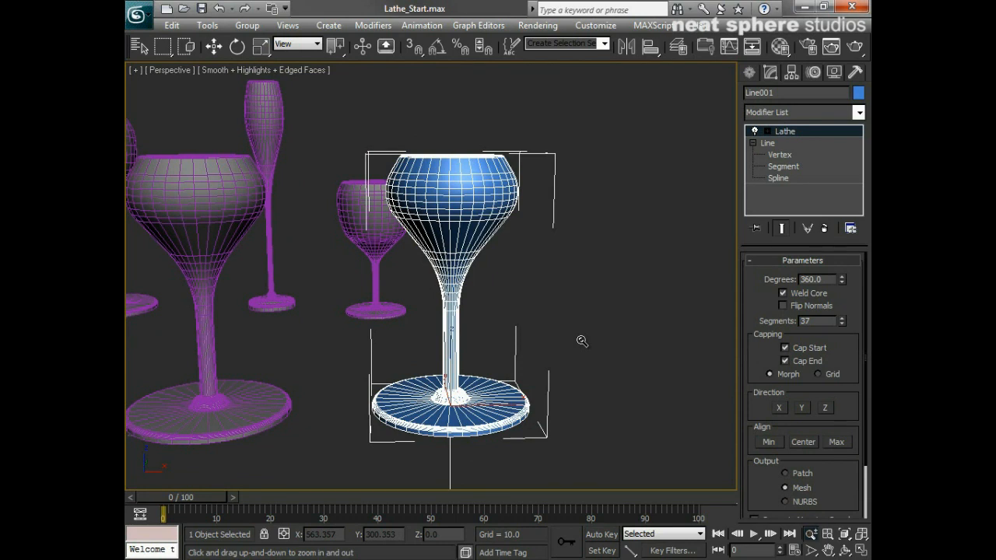
{"action": "middle_click_drag", "start_coordinate": [582, 341], "coordinate": [585, 378], "text": "alt"}
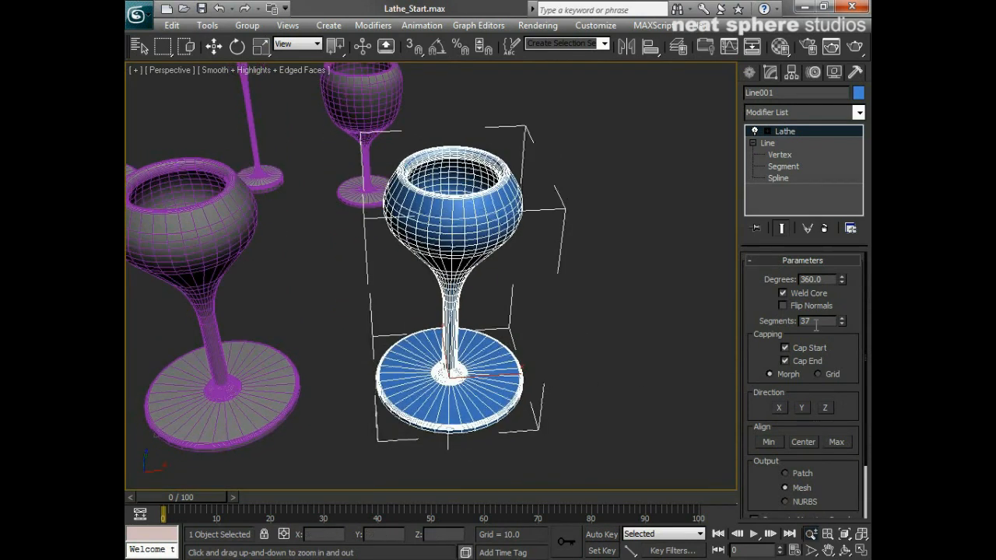
{"action": "middle_click_drag", "start_coordinate": [573, 331], "coordinate": [590, 349]}
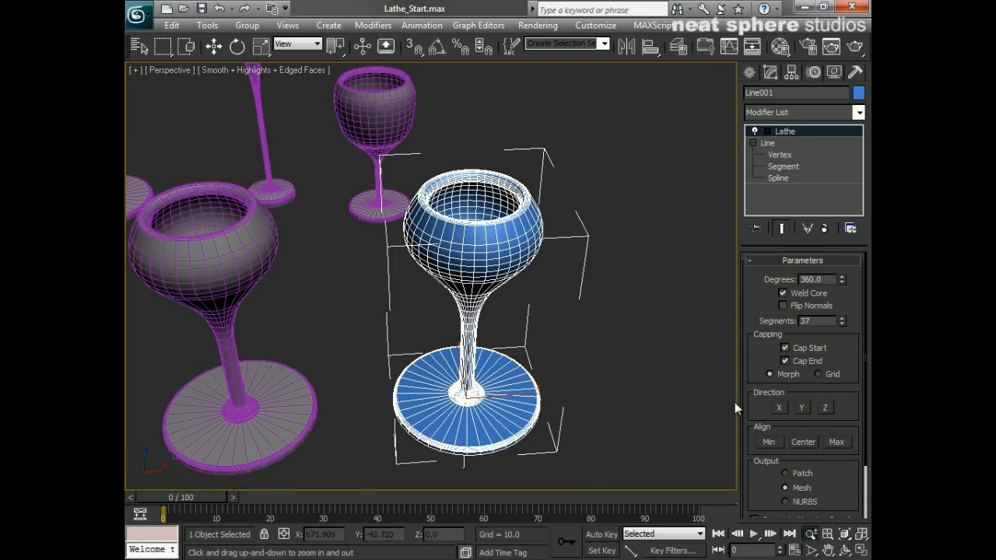
- Try the Lathe's X, Y and Z revolve directions, examine the resulting shapes, and return to the Y direction
{"action": "left_click", "coordinate": [779, 408]}
{"action": "middle_click_drag", "start_coordinate": [591, 403], "coordinate": [561, 412], "text": "alt"}
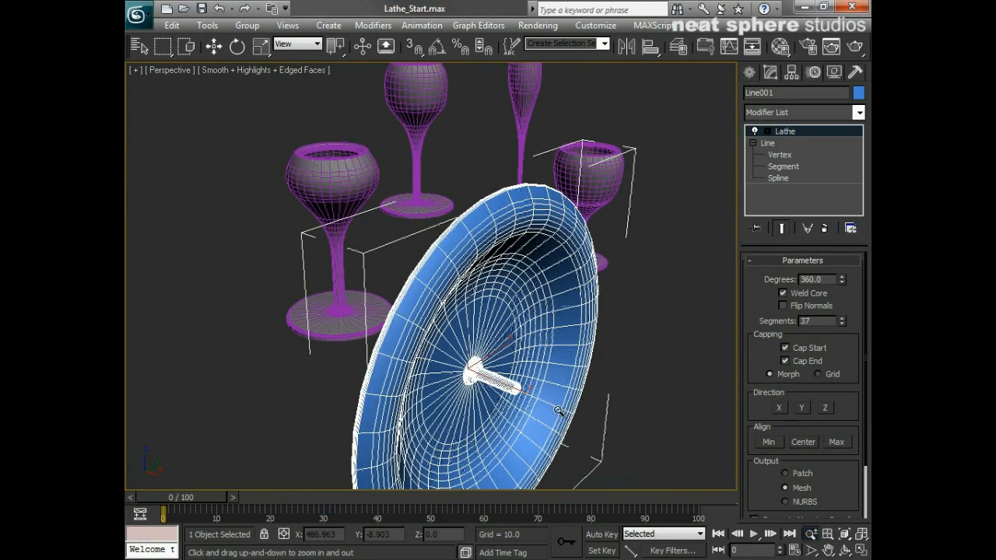
{"action": "left_click", "coordinate": [800, 405]}
{"action": "left_click", "coordinate": [823, 410]}
{"action": "middle_click_drag", "start_coordinate": [607, 405], "coordinate": [768, 400], "text": "alt"}
{"action": "left_click", "coordinate": [801, 408]}
{"action": "middle_click_drag", "start_coordinate": [625, 382], "coordinate": [622, 405], "text": "alt"}
{"action": "left_click_drag", "start_coordinate": [622, 405], "coordinate": [614, 378]}
- Try the Lathe's Min, Center and Max axis alignments in turn and examine the glass
{"action": "left_click_drag", "start_coordinate": [757, 410], "coordinate": [747, 374]}
{"action": "left_click", "coordinate": [768, 378]}
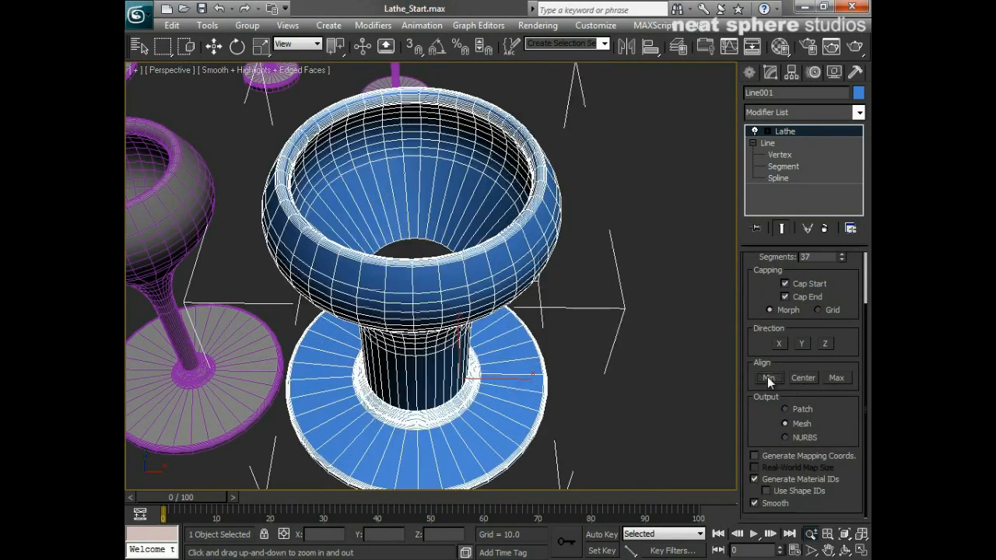
{"action": "left_click", "coordinate": [798, 378]}
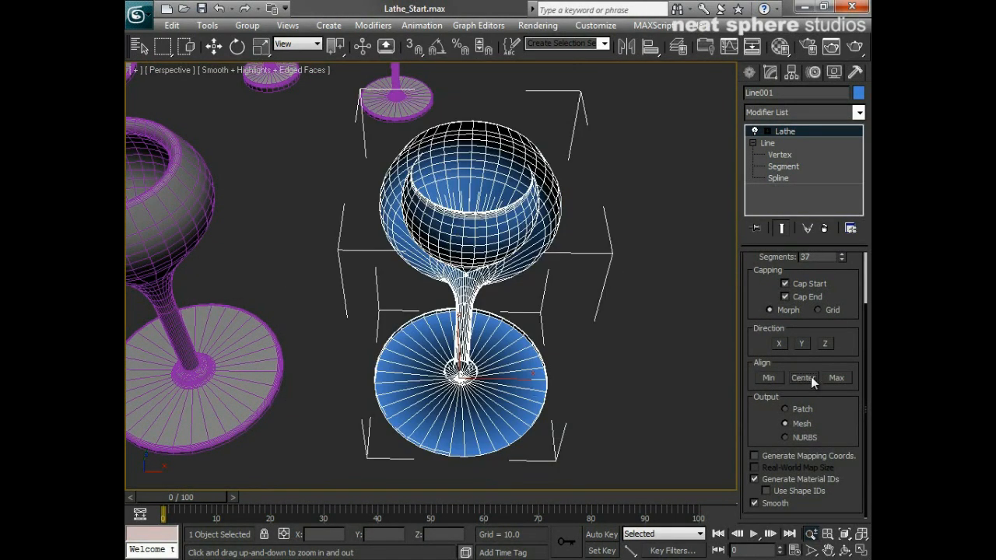
{"action": "left_click", "coordinate": [839, 378]}
{"action": "middle_click_drag", "start_coordinate": [603, 429], "coordinate": [634, 413], "text": "alt"}
- Enter the Lathe's Axis sub-object and shift the axis in the negative X direction to open a hollow through the glass
{"action": "left_click", "coordinate": [766, 132]}
{"action": "left_click", "coordinate": [788, 142]}
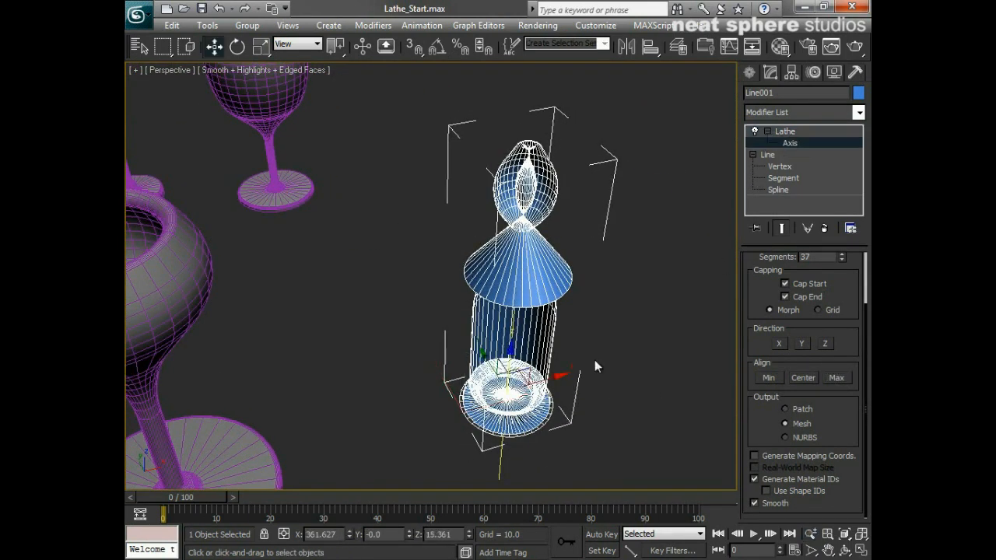
{"action": "left_click_drag", "start_coordinate": [557, 374], "coordinate": [467, 402]}
{"action": "middle_click_drag", "start_coordinate": [497, 389], "coordinate": [467, 411], "text": "alt"}
{"action": "scroll", "coordinate": [465, 412], "scroll_direction": "down", "scroll_amount": 4}
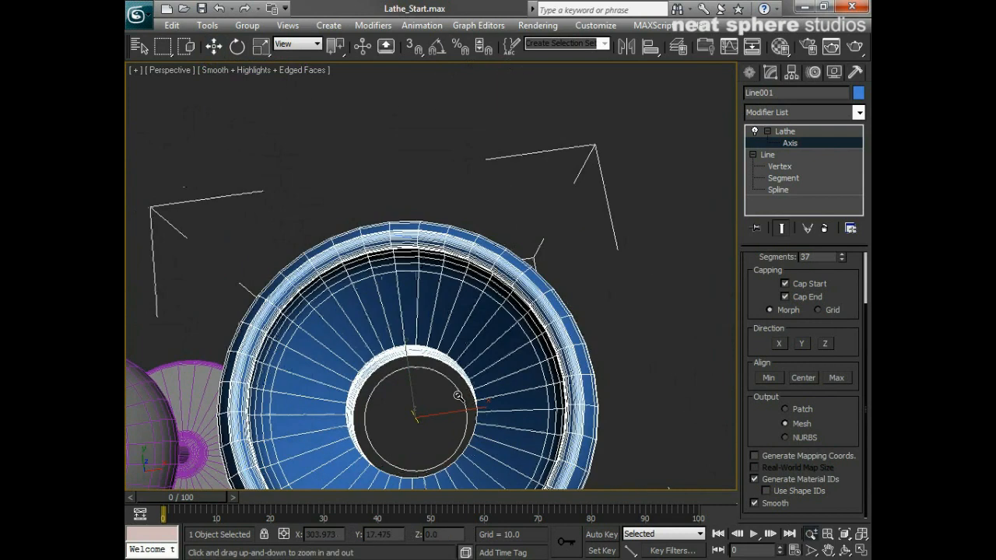
- Move the lathe axis back along X toward the profile to close the hollow and form a narrow stem
{"action": "middle_click_drag", "start_coordinate": [404, 413], "coordinate": [440, 363]}
{"action": "key", "text": "w"}
{"action": "left_click_drag", "start_coordinate": [486, 342], "coordinate": [524, 336]}
{"action": "middle_click_drag", "start_coordinate": [546, 364], "coordinate": [607, 295], "text": "alt"}
{"action": "scroll", "coordinate": [563, 364], "scroll_direction": "up", "scroll_amount": 3}
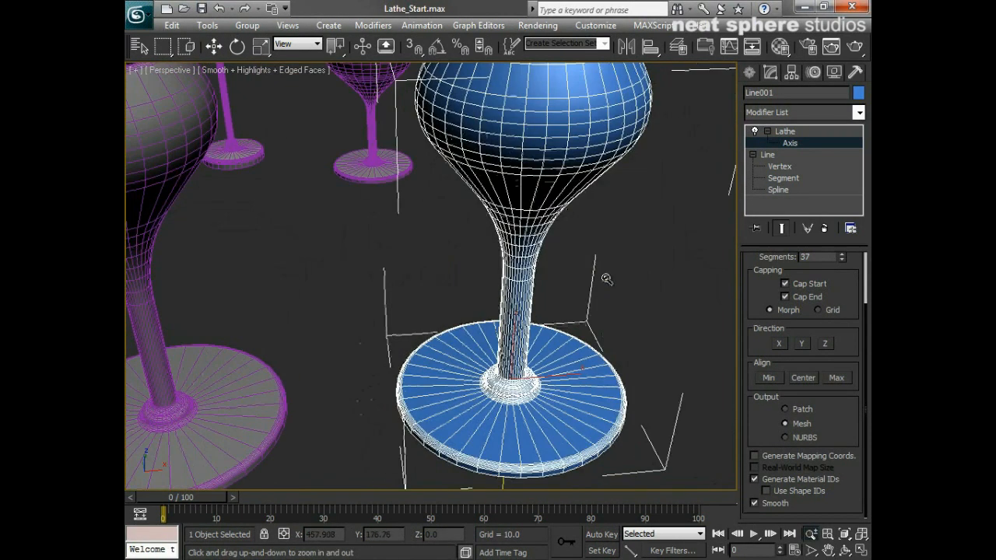
- Shift the lathe axis along X to widen the stem, examine the hollow from below, and move the axis back
{"action": "scroll", "coordinate": [607, 296], "scroll_direction": "down", "scroll_amount": 4}
{"action": "left_click_drag", "start_coordinate": [527, 338], "coordinate": [475, 340]}
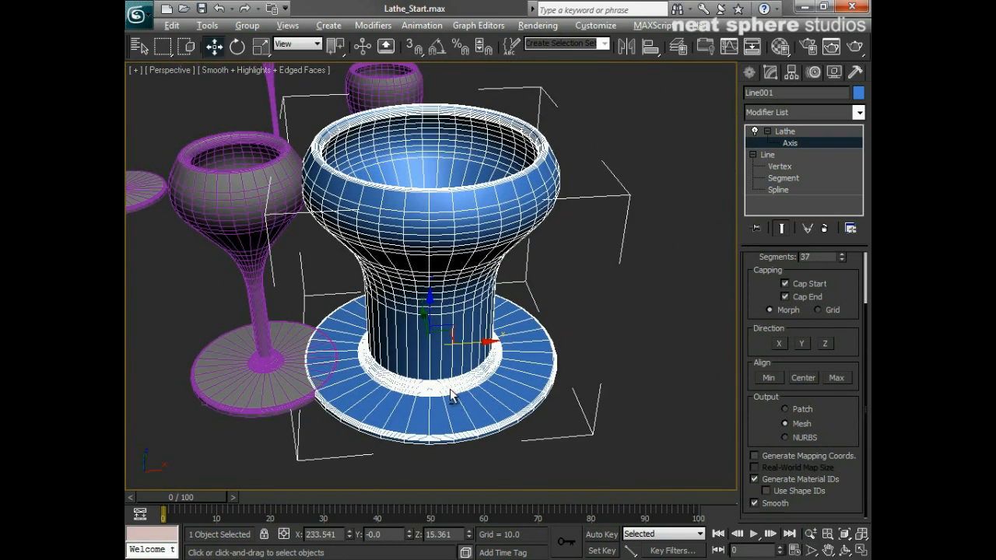
{"action": "middle_click_drag", "start_coordinate": [451, 395], "coordinate": [459, 336], "text": "alt"}
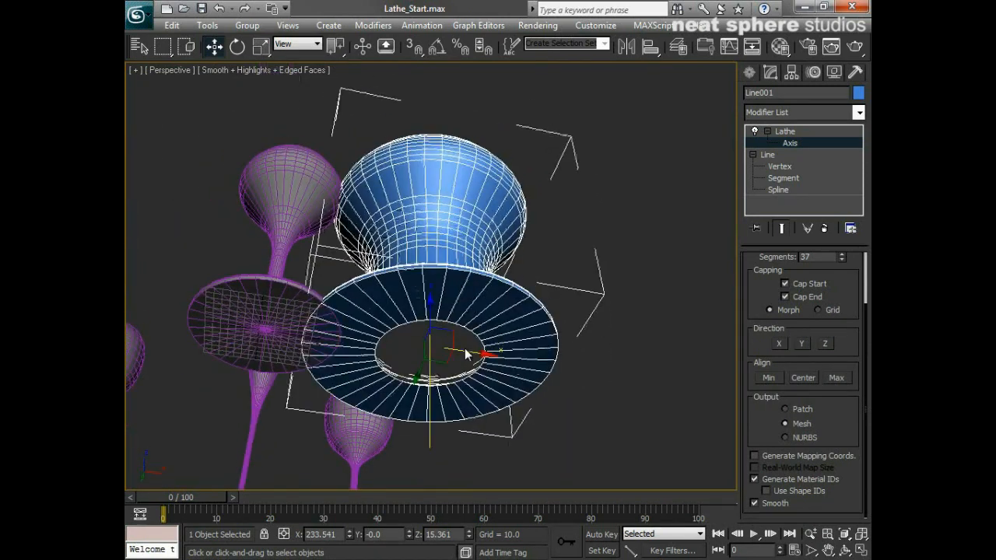
{"action": "middle_click_drag", "start_coordinate": [459, 276], "coordinate": [485, 345], "text": "alt"}
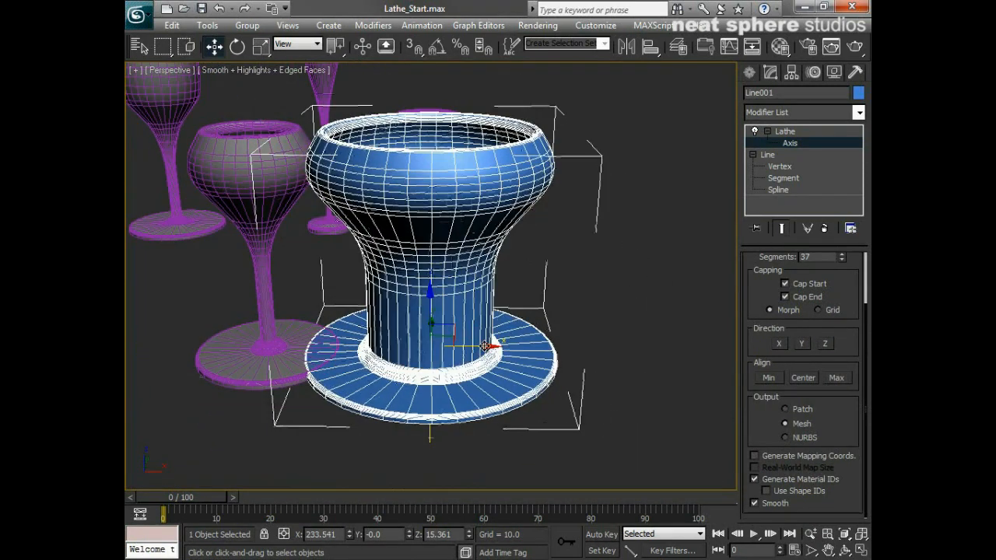
{"action": "left_click_drag", "start_coordinate": [485, 345], "coordinate": [539, 353]}
{"action": "middle_click_drag", "start_coordinate": [502, 332], "coordinate": [527, 368], "text": "alt"}
- Try the Lathe's Patch and NURBS output types, examine the glass, and return the output to Mesh
{"action": "middle_click_drag", "start_coordinate": [611, 375], "coordinate": [565, 391], "text": "alt"}
{"action": "scroll", "coordinate": [586, 366], "scroll_direction": "up", "scroll_amount": 4}
{"action": "left_click", "coordinate": [785, 409]}
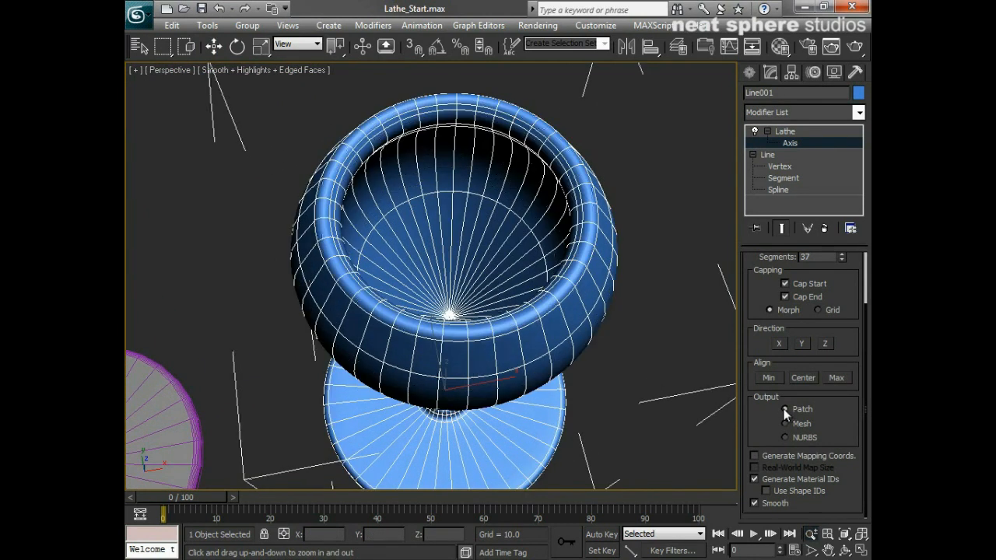
{"action": "mouse_move", "coordinate": [662, 429]}
{"action": "middle_mouse_down", "text": "alt"}
{"action": "mouse_move", "coordinate": [614, 355]}
{"action": "mouse_move", "coordinate": [663, 403]}
{"action": "middle_mouse_up", "text": "alt"}
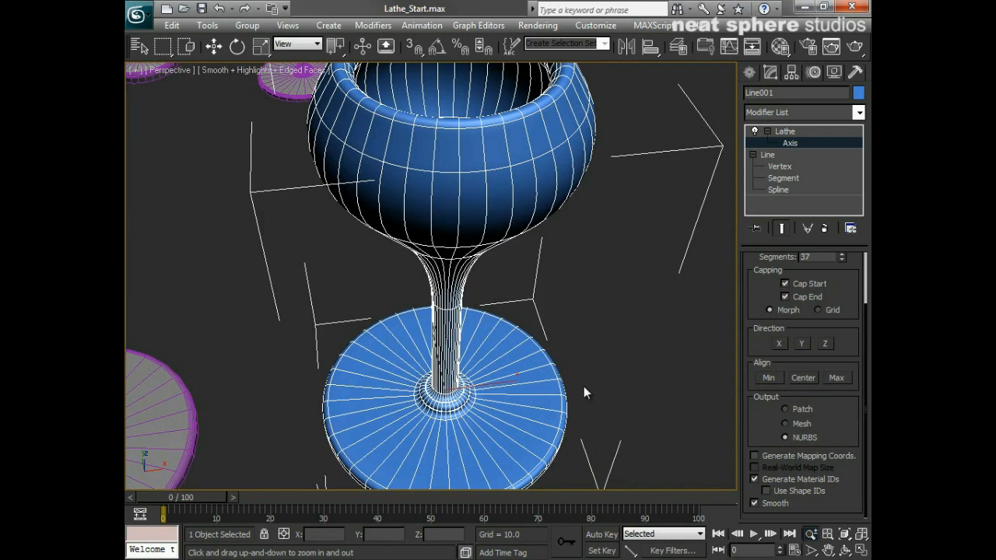
{"action": "left_click", "coordinate": [785, 424]}
{"action": "middle_click_drag", "start_coordinate": [670, 429], "coordinate": [664, 379], "text": "alt"}
{"action": "left_click_drag", "start_coordinate": [585, 325], "coordinate": [585, 351]}
{"action": "middle_click_drag", "start_coordinate": [549, 376], "coordinate": [572, 383]}
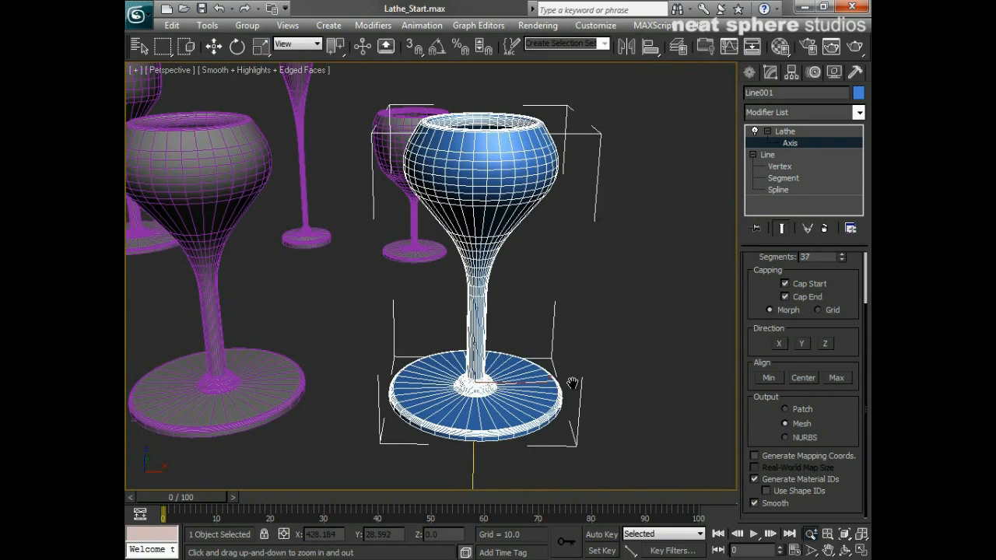
- Enable Generate Mapping Coords for the lathed glass
{"action": "left_click", "coordinate": [754, 455]}
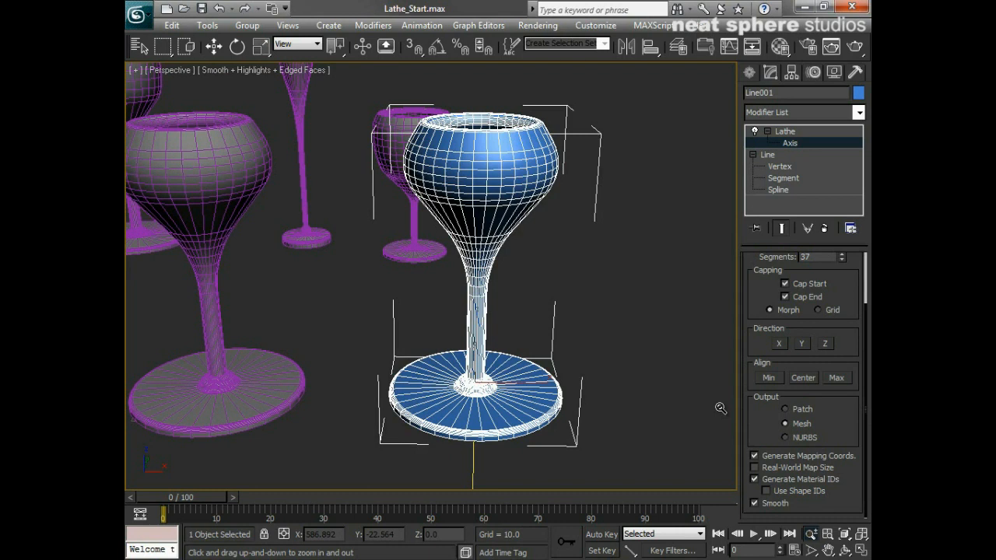
{"action": "left_click_drag", "start_coordinate": [519, 225], "coordinate": [508, 299]}
- Leave axis editing for the Lathe level and clone the glass as one Copy along X to about X 677
{"action": "left_click", "coordinate": [213, 47]}
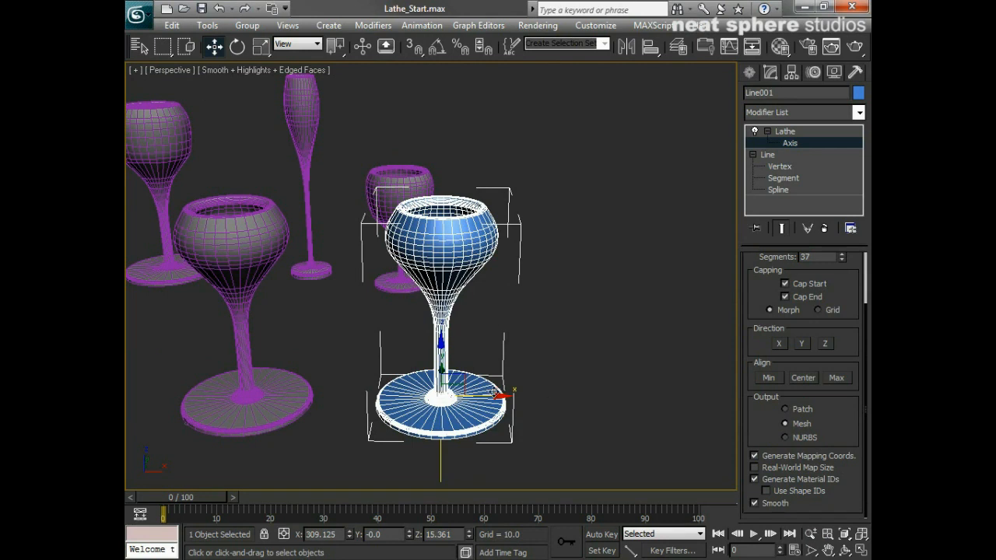
{"action": "left_click_drag", "start_coordinate": [493, 396], "coordinate": [650, 396]}
{"action": "right_click", "coordinate": [651, 396]}
{"action": "left_click", "coordinate": [785, 132]}
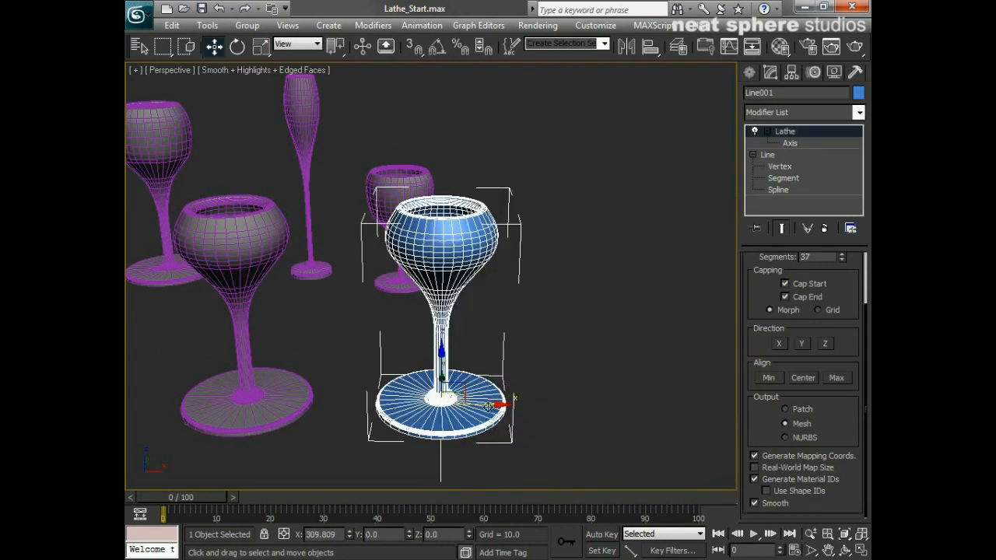
{"action": "left_click_drag", "start_coordinate": [487, 405], "coordinate": [723, 404], "text": "shift"}
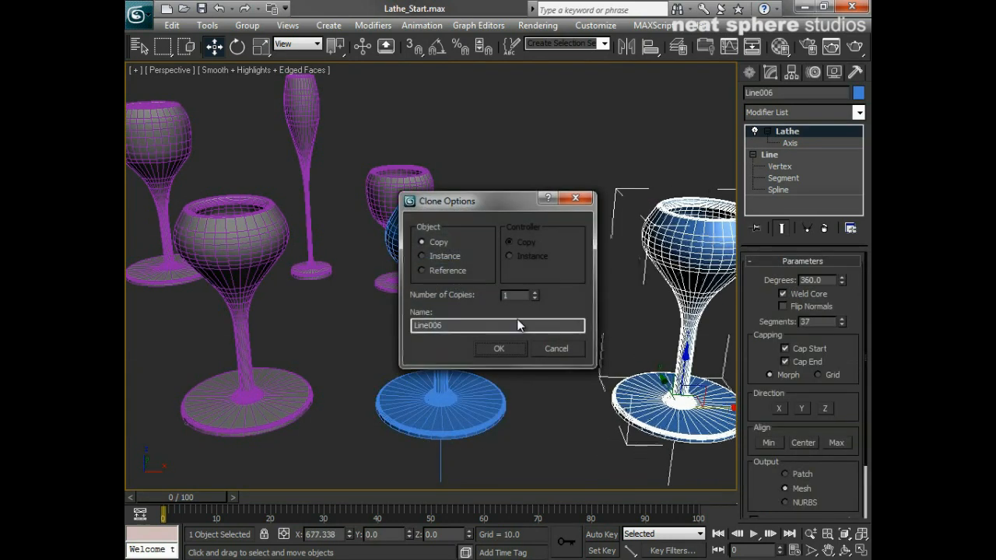
{"action": "left_click", "coordinate": [501, 350]}
{"action": "key", "text": "z"}
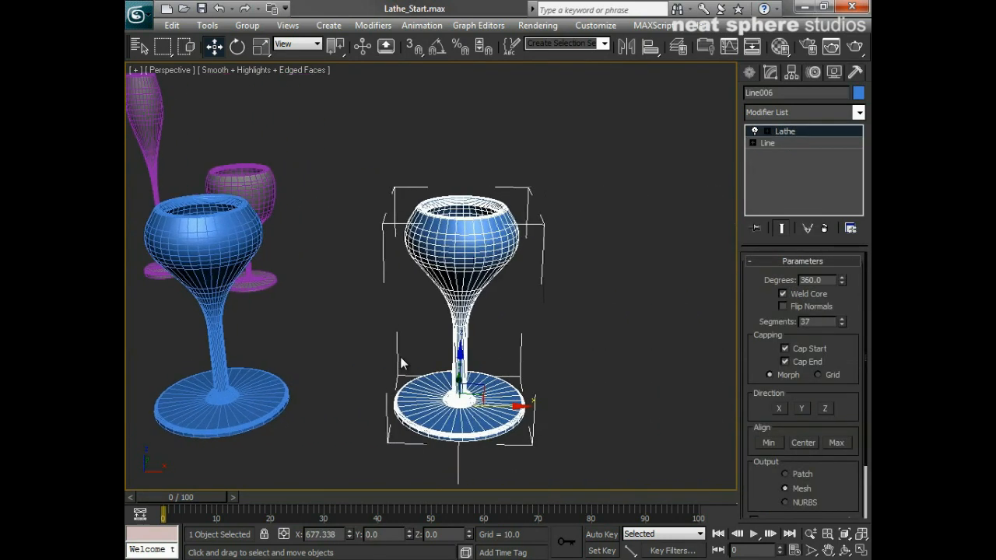
- Stretch the cloned glass along its height to about 198 percent
{"action": "left_click", "coordinate": [261, 46]}
{"action": "left_click_drag", "start_coordinate": [465, 342], "coordinate": [463, 255]}
{"action": "scroll", "coordinate": [462, 254], "scroll_direction": "down", "scroll_amount": 3}
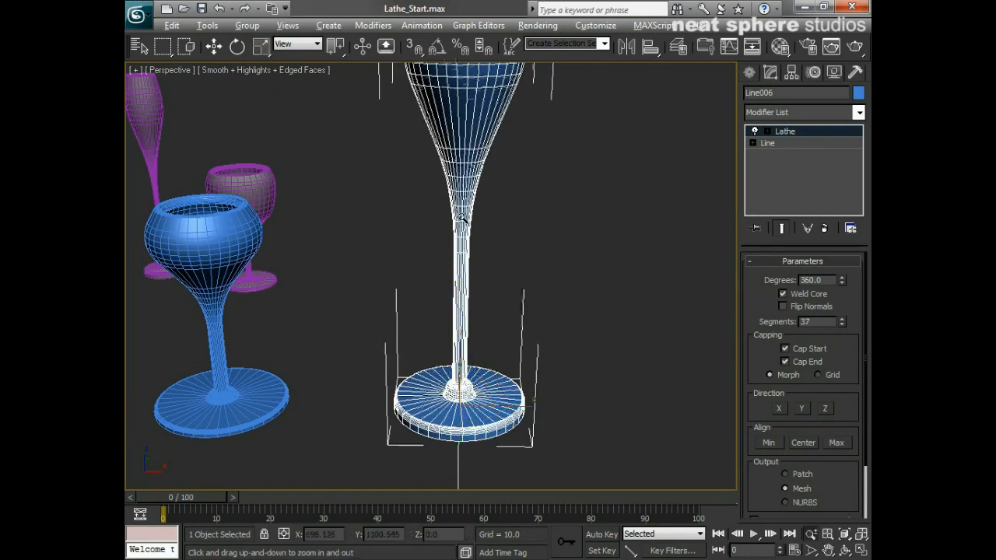
{"action": "middle_click_drag", "start_coordinate": [463, 254], "coordinate": [496, 350], "text": "alt"}
{"action": "key", "text": "r"}
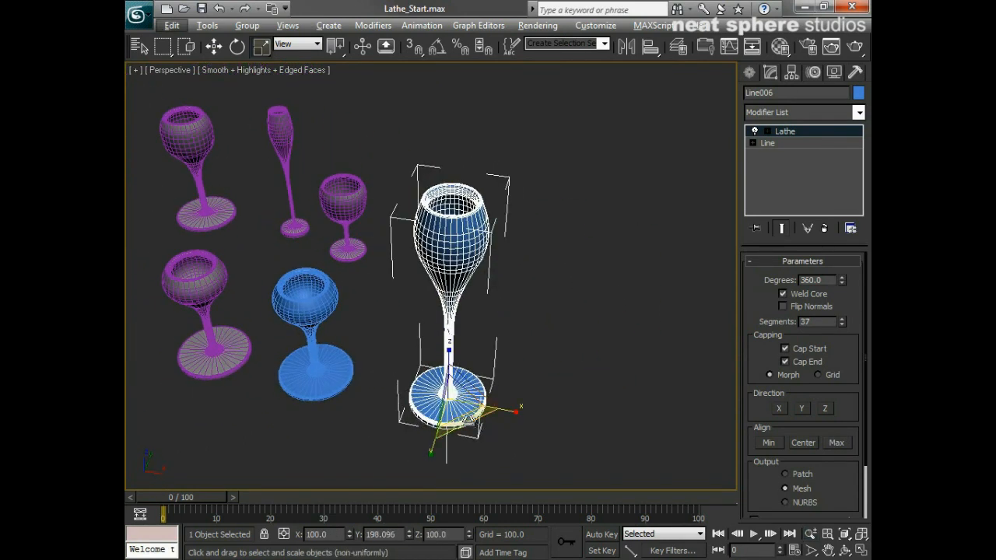
- Clone the stretched glass as one Copy along X to about X 919
{"action": "key", "text": "w"}
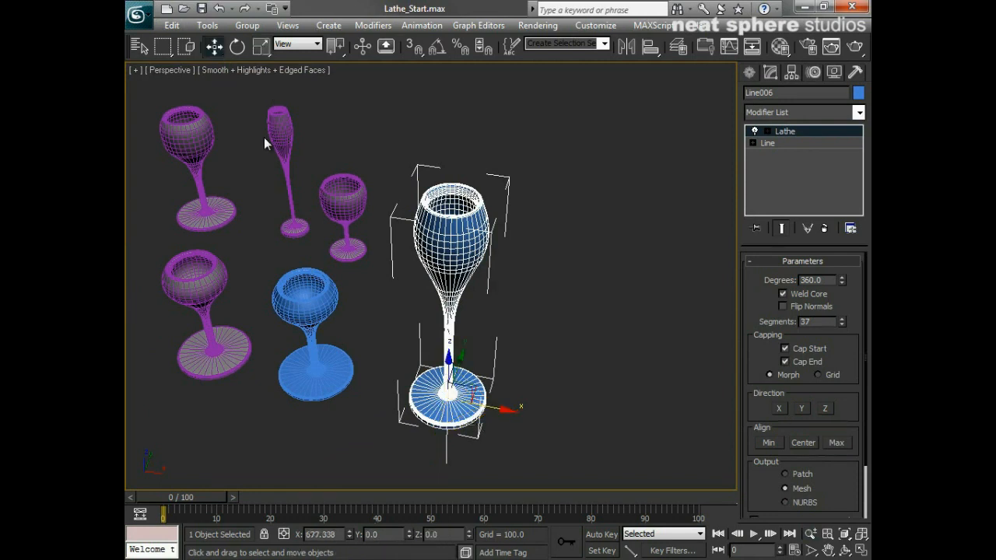
{"action": "left_click_drag", "start_coordinate": [507, 409], "coordinate": [598, 426], "text": "shift"}
{"action": "left_click", "coordinate": [496, 351]}
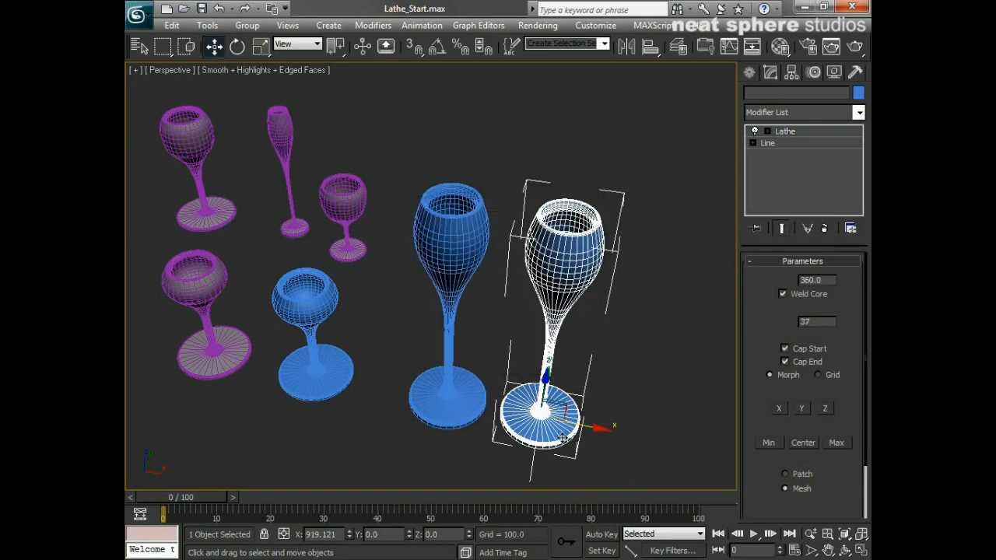
- Scale the newest copy into a slim champagne flute, about 65 percent wide and 265 percent tall
{"action": "key", "text": "r"}
{"action": "left_click_drag", "start_coordinate": [558, 442], "coordinate": [532, 395]}
{"action": "middle_click_drag", "start_coordinate": [608, 433], "coordinate": [534, 438], "text": "alt"}
{"action": "left_click_drag", "start_coordinate": [535, 438], "coordinate": [535, 442]}
{"action": "left_click_drag", "start_coordinate": [546, 368], "coordinate": [547, 358]}
{"action": "middle_click_drag", "start_coordinate": [462, 360], "coordinate": [506, 397], "text": "alt"}
{"action": "key", "text": "alt+z"}
{"action": "right_click", "coordinate": [454, 336]}
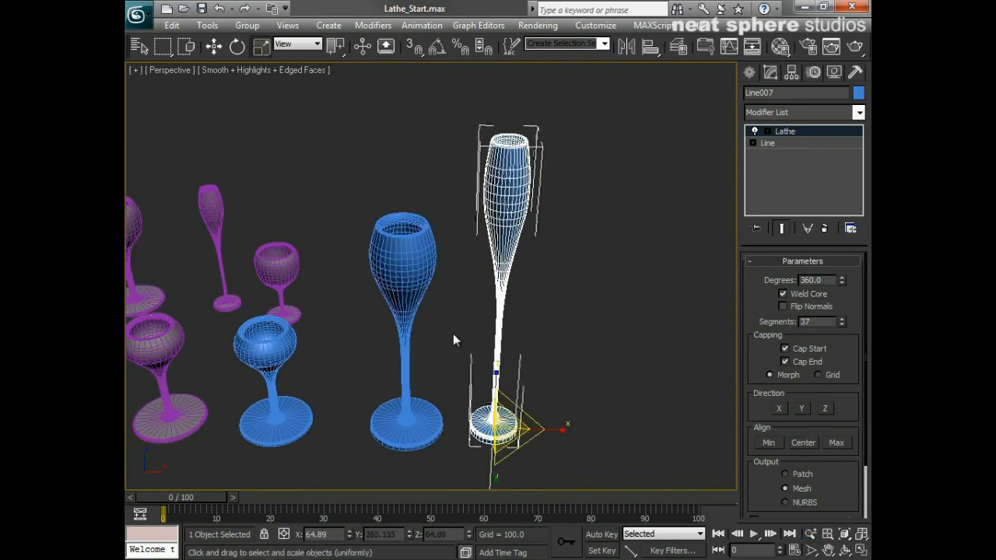
- Clone the stretched glass beside the flute as one Copy along X to about X 1197, beyond the flute
{"action": "left_click", "coordinate": [413, 422]}
{"action": "key", "text": "w"}
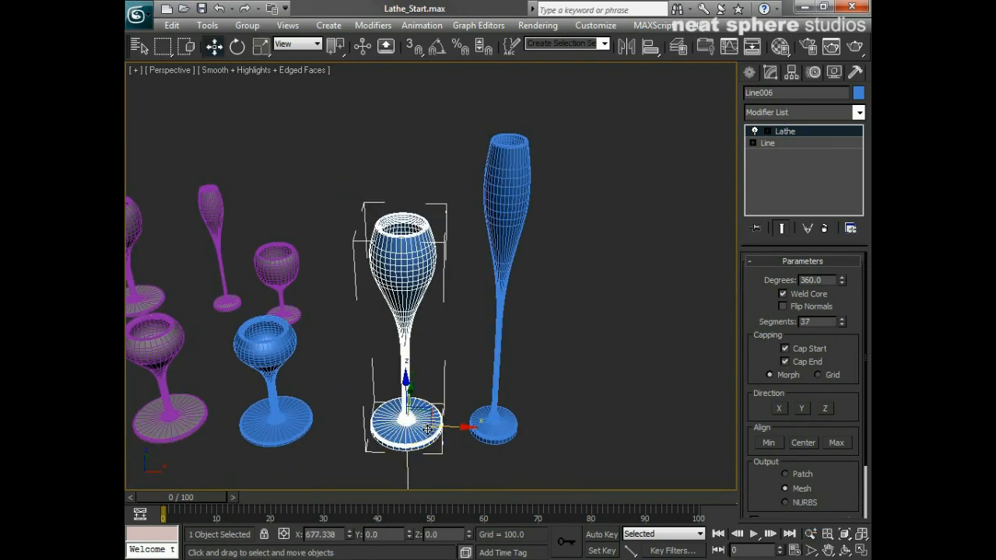
{"action": "middle_click_drag", "start_coordinate": [447, 425], "coordinate": [464, 436], "text": "alt"}
{"action": "left_click_drag", "start_coordinate": [456, 425], "coordinate": [640, 427], "text": "shift"}
{"action": "left_click", "coordinate": [498, 347]}
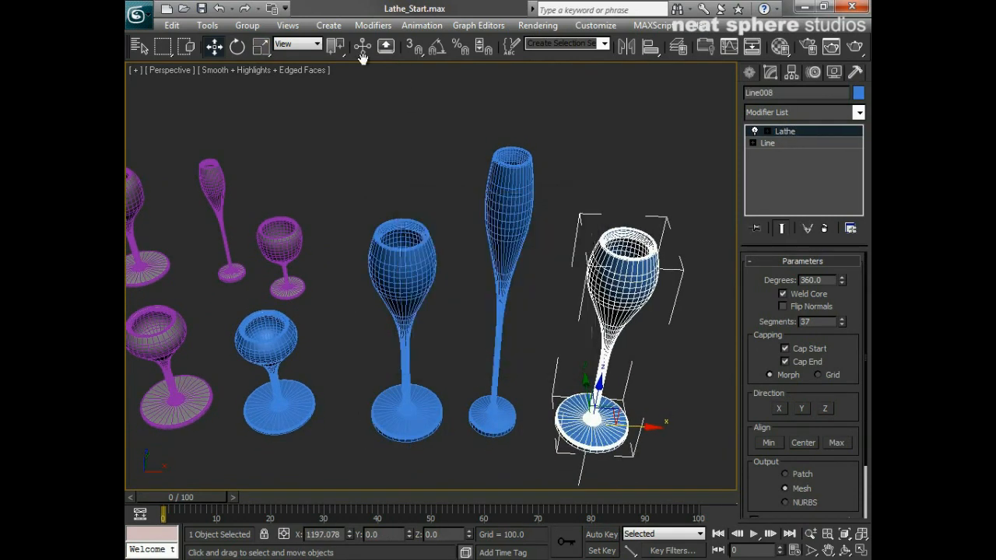
- Enlarge the new copy into a big wine glass, about 160 percent wide and 229 percent tall
{"action": "left_click", "coordinate": [261, 47]}
{"action": "middle_click_drag", "start_coordinate": [553, 329], "coordinate": [440, 334]}
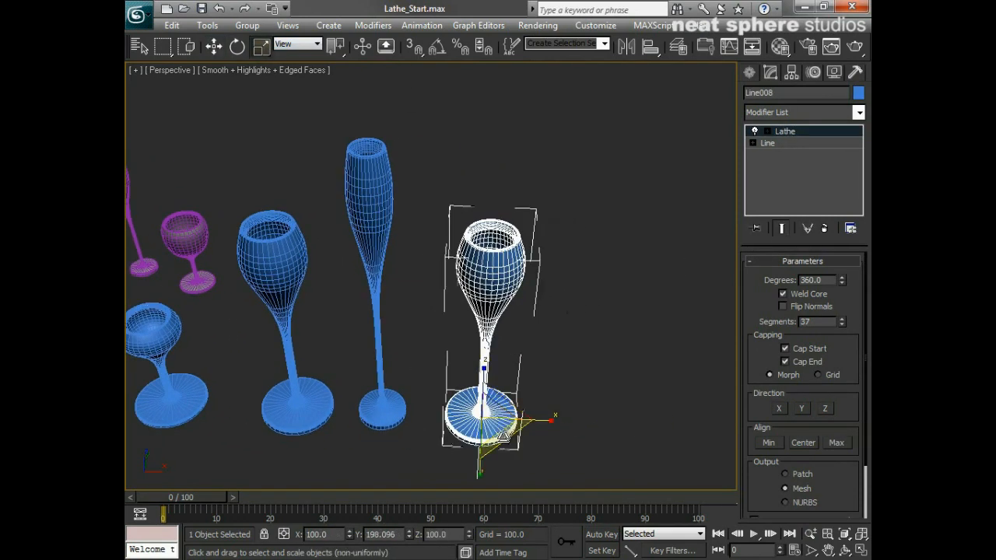
{"action": "left_click_drag", "start_coordinate": [504, 437], "coordinate": [526, 459]}
{"action": "left_click_drag", "start_coordinate": [485, 373], "coordinate": [486, 356]}
{"action": "middle_click_drag", "start_coordinate": [535, 413], "coordinate": [497, 376], "text": "alt"}
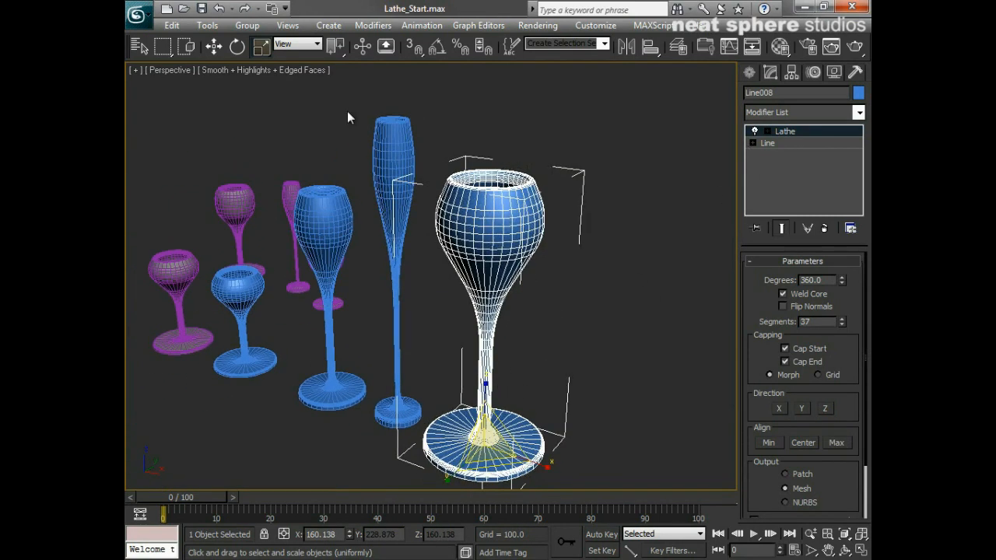
- Clone the enlarged glass as one Copy along X to about X 1666
{"action": "left_click", "coordinate": [213, 46]}
{"action": "middle_click_drag", "start_coordinate": [439, 312], "coordinate": [360, 259], "text": "alt"}
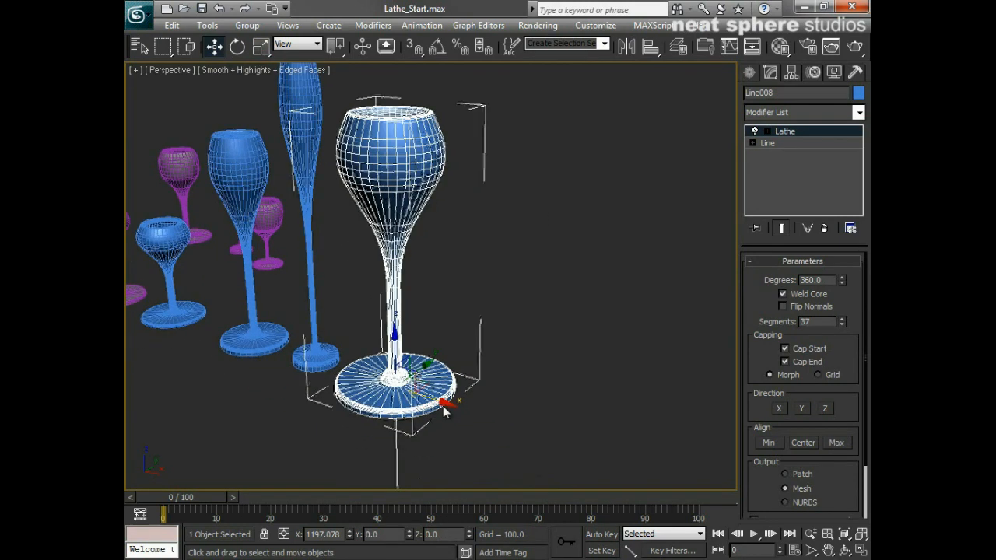
{"action": "left_click_drag", "start_coordinate": [446, 398], "coordinate": [628, 460], "text": "shift"}
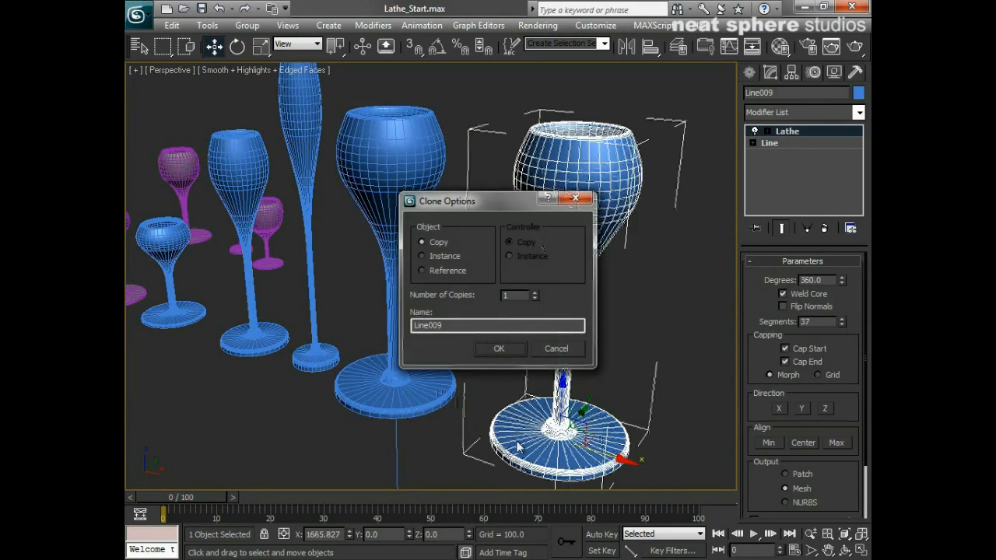
{"action": "left_click", "coordinate": [499, 349]}
- Edit the newest copy's Line vertices with the end result shown and lower the bowl's vertices to shorten the stem
{"action": "left_click", "coordinate": [751, 145]}
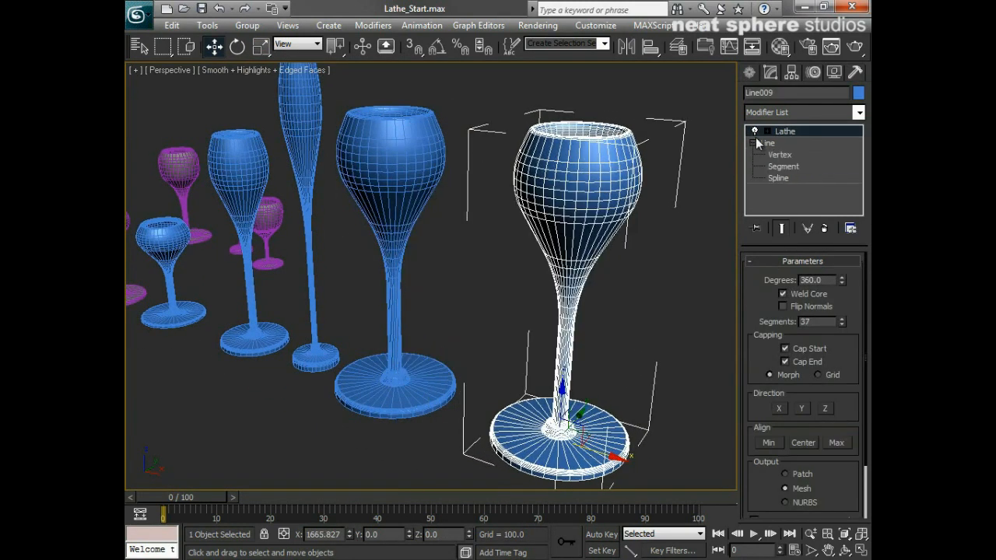
{"action": "left_click", "coordinate": [779, 155]}
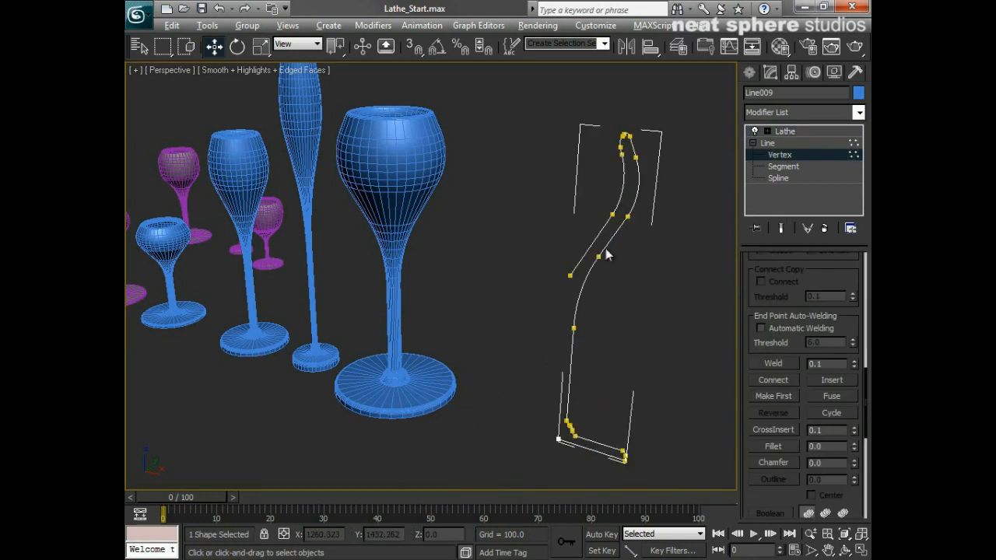
{"action": "scroll", "coordinate": [607, 255], "scroll_direction": "up", "scroll_amount": 2}
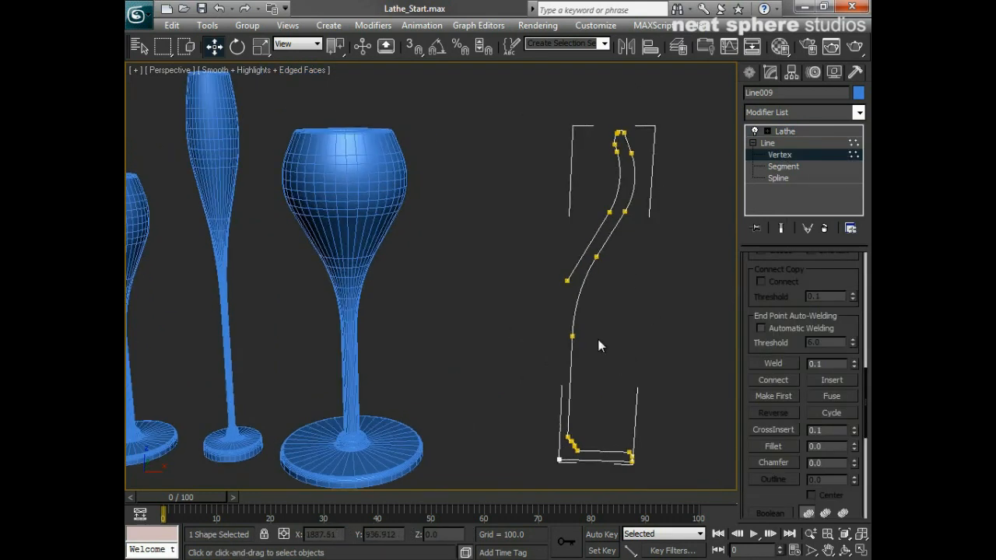
{"action": "left_click", "coordinate": [781, 227]}
{"action": "left_click_drag", "start_coordinate": [665, 126], "coordinate": [503, 339]}
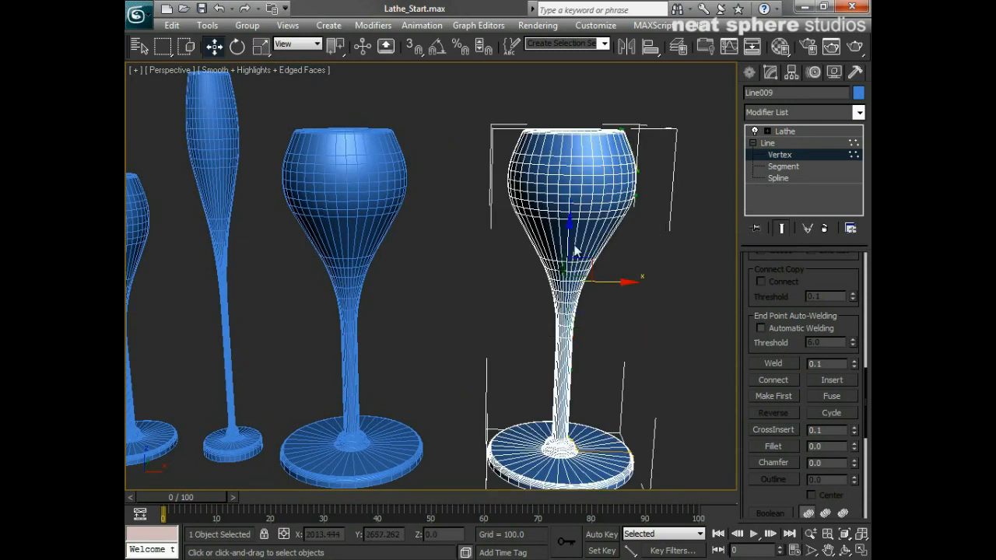
{"action": "left_click_drag", "start_coordinate": [570, 230], "coordinate": [560, 321]}
- Try moving the upper profile vertices of the shortened glass vertically, and undo the move
{"action": "left_click_drag", "start_coordinate": [674, 198], "coordinate": [478, 343]}
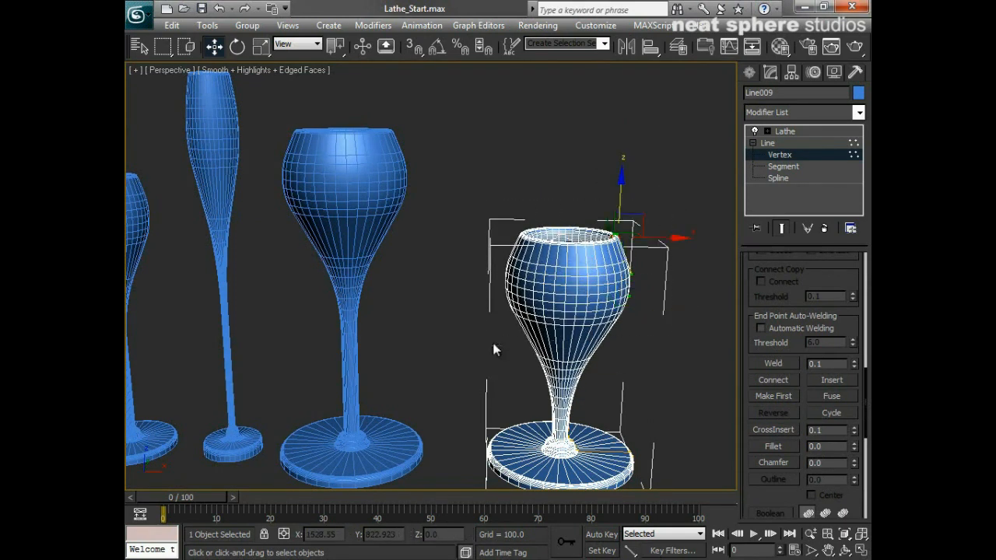
{"action": "left_click_drag", "start_coordinate": [630, 205], "coordinate": [629, 216]}
{"action": "key", "text": "ctrl+z"}
- Select the bowl's profile vertices on the short glass and lower them to shorten its stem further
{"action": "left_click_drag", "start_coordinate": [674, 162], "coordinate": [477, 372]}
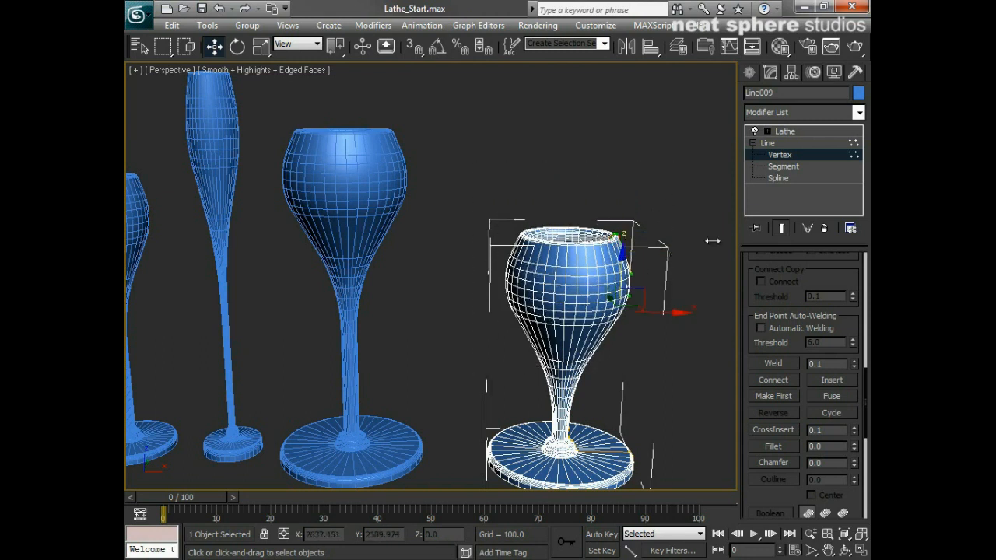
{"action": "left_click", "coordinate": [779, 229]}
{"action": "left_click_drag", "start_coordinate": [649, 200], "coordinate": [534, 378]}
{"action": "left_click", "coordinate": [781, 228]}
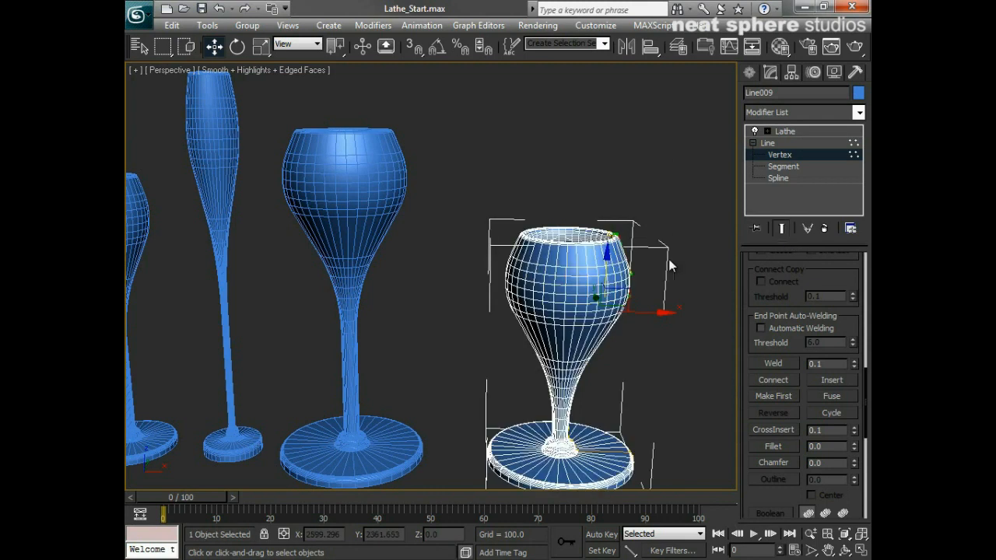
{"action": "left_click_drag", "start_coordinate": [607, 265], "coordinate": [640, 343]}
- Select the outer vertices of the short glass's foot, move them inward along X to narrow the base, and deselect them
{"action": "middle_click_drag", "start_coordinate": [640, 343], "coordinate": [654, 387], "text": "alt"}
{"action": "middle_click_drag", "start_coordinate": [653, 388], "coordinate": [603, 299]}
{"action": "left_click_drag", "start_coordinate": [592, 314], "coordinate": [568, 366]}
{"action": "left_click_drag", "start_coordinate": [611, 342], "coordinate": [588, 342]}
{"action": "left_click", "coordinate": [628, 265]}
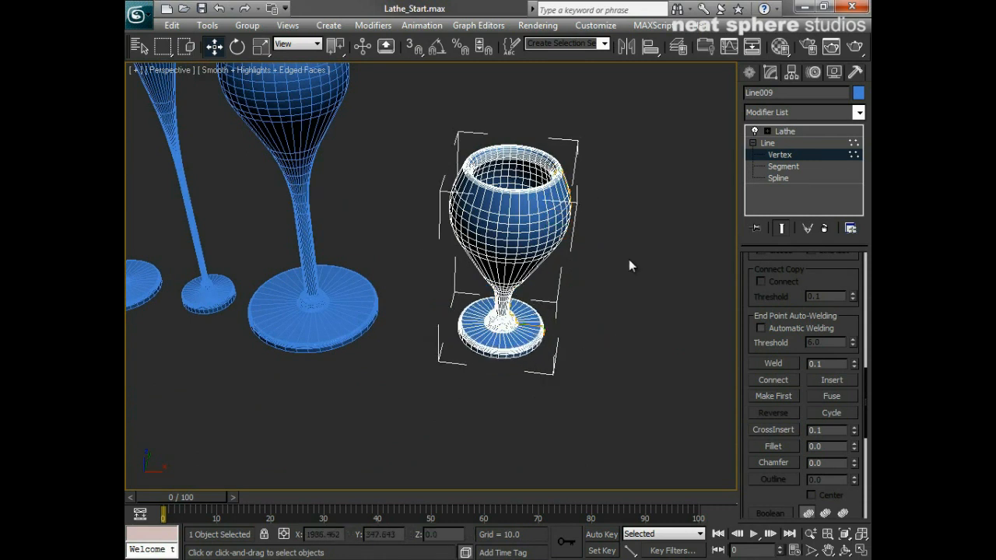
- Leave vertex editing, turn off edged faces, and examine the shapes of the whole row of glasses from several angles
{"action": "left_click", "coordinate": [770, 158]}
{"action": "key", "text": "alt+z"}
{"action": "left_click_drag", "start_coordinate": [595, 195], "coordinate": [589, 245]}
{"action": "middle_click_drag", "start_coordinate": [447, 334], "coordinate": [472, 353]}
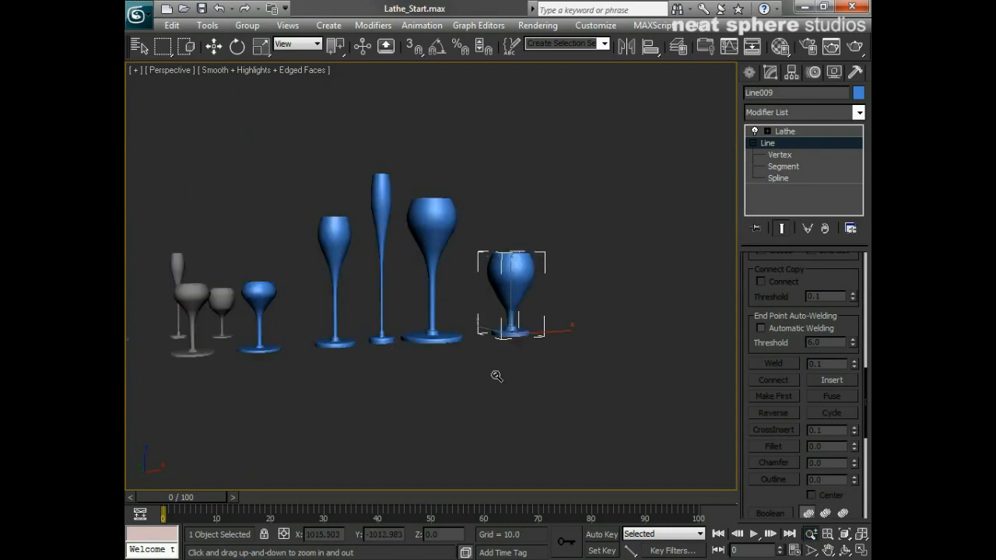
{"action": "middle_click_drag", "start_coordinate": [474, 311], "coordinate": [475, 334], "text": "alt"}
{"action": "left_click_drag", "start_coordinate": [493, 345], "coordinate": [471, 329]}
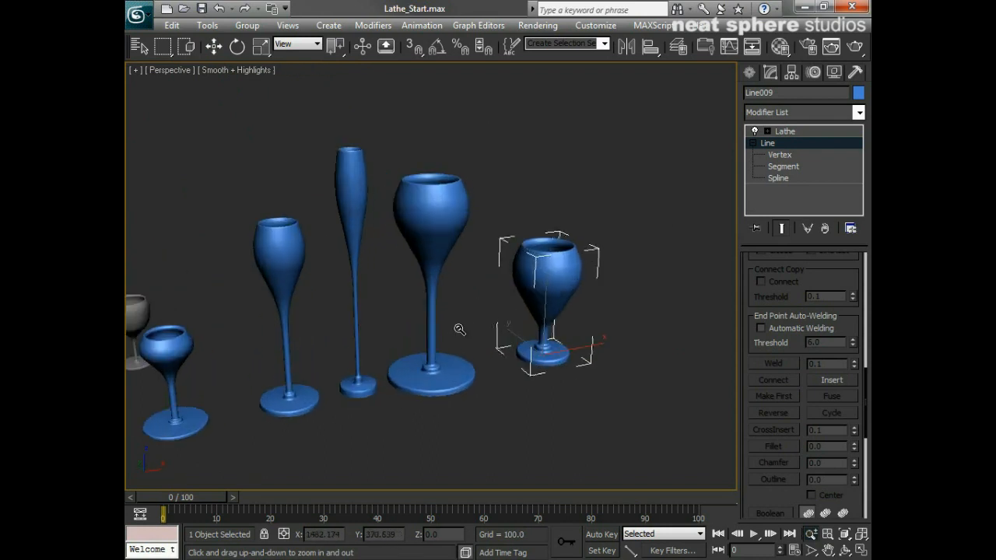
{"action": "middle_click_drag", "start_coordinate": [471, 329], "coordinate": [530, 320]}
{"action": "middle_click_drag", "start_coordinate": [530, 320], "coordinate": [468, 339], "text": "alt"}
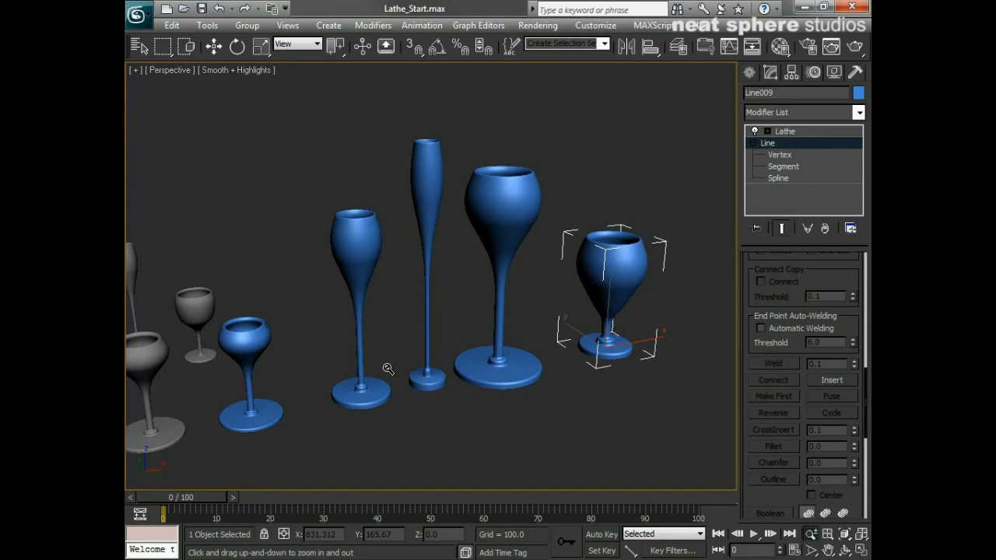
- Return to the short glass's Lathe modifier, switch to the Scale tool, and clear the object selection
{"action": "left_click", "coordinate": [782, 132]}
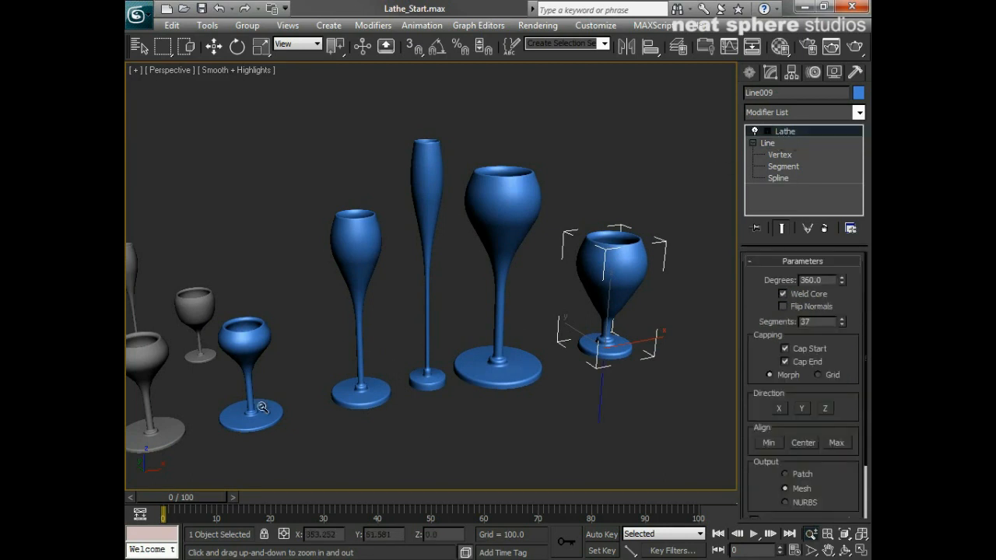
{"action": "key", "text": "w"}
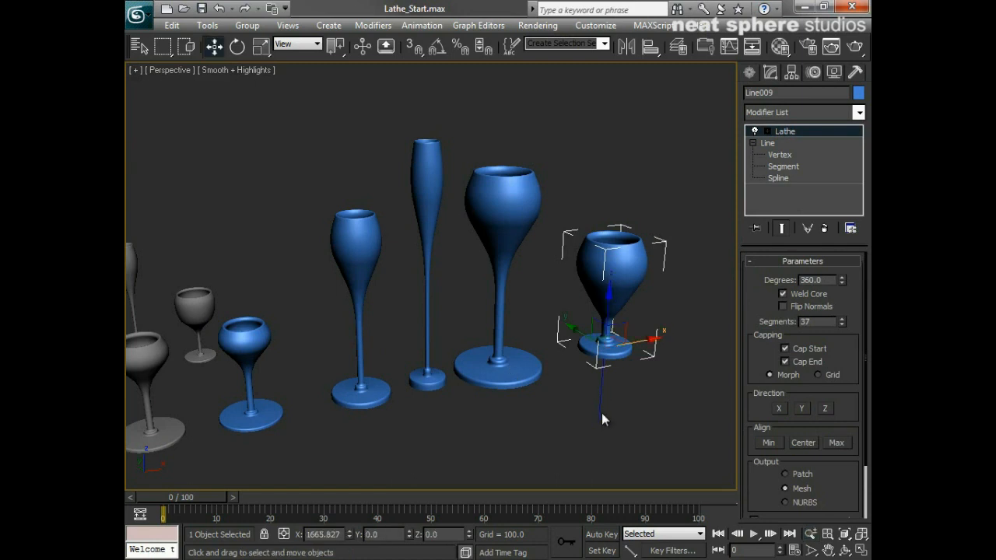
{"action": "left_click", "coordinate": [260, 46]}
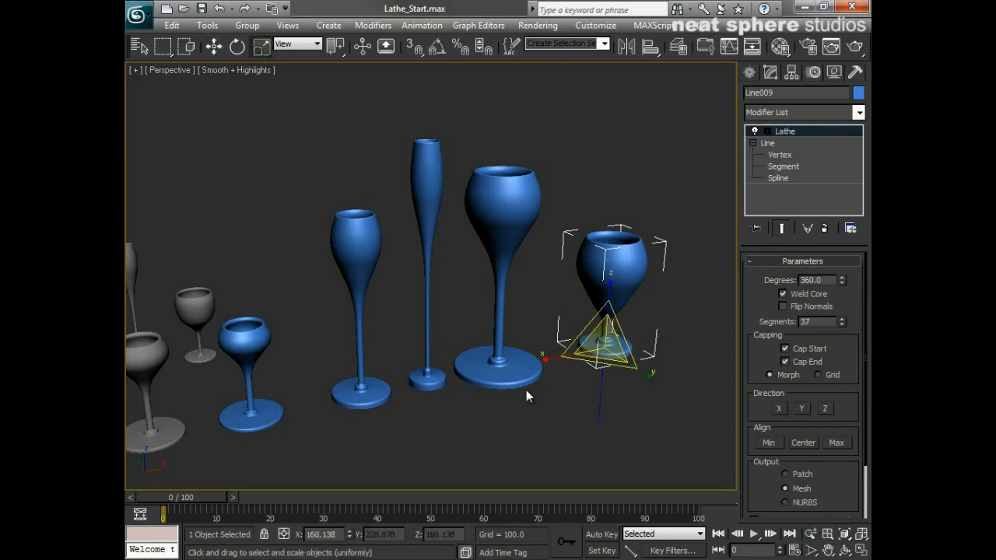
{"action": "left_click", "coordinate": [403, 427]}
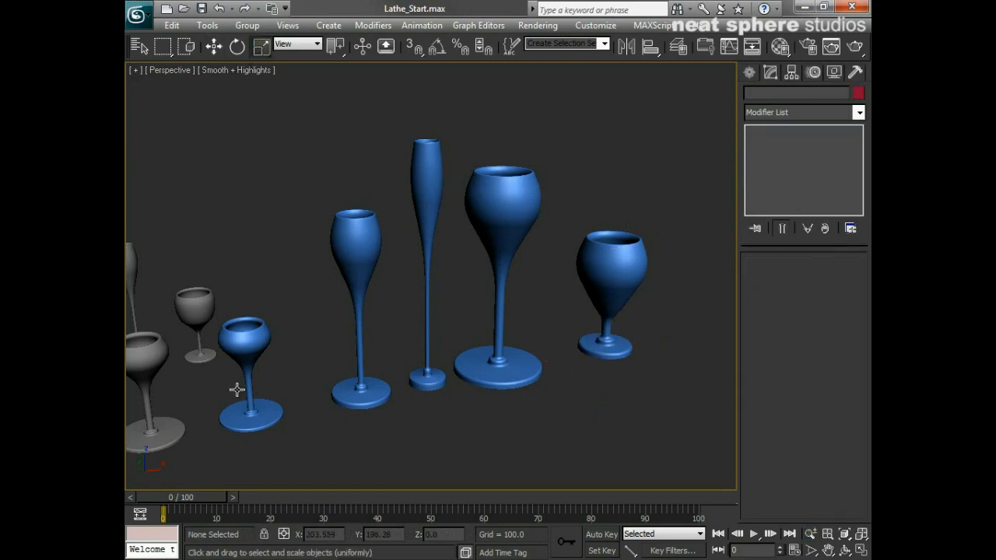